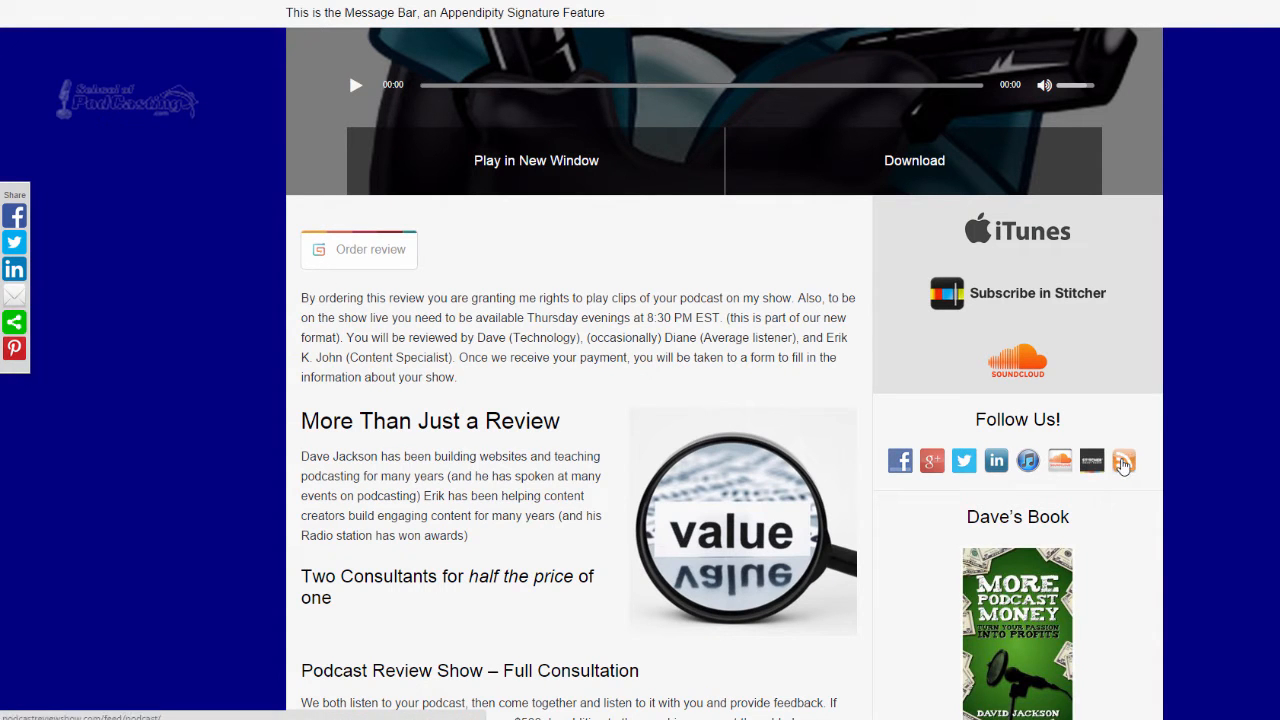
Step: Copy the link address of the Podcast Review Show's RSS feed icon and open feedvalidator.org in a new tab
right_click(1122, 463)
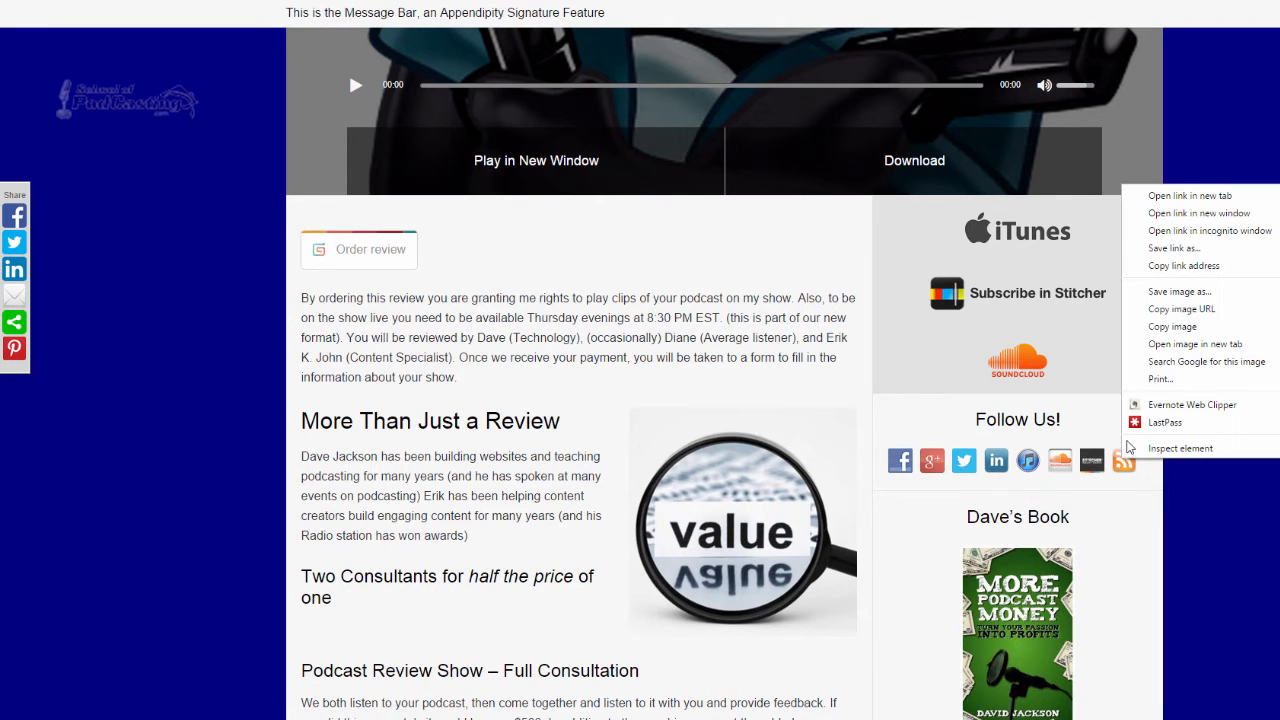
click(1167, 268)
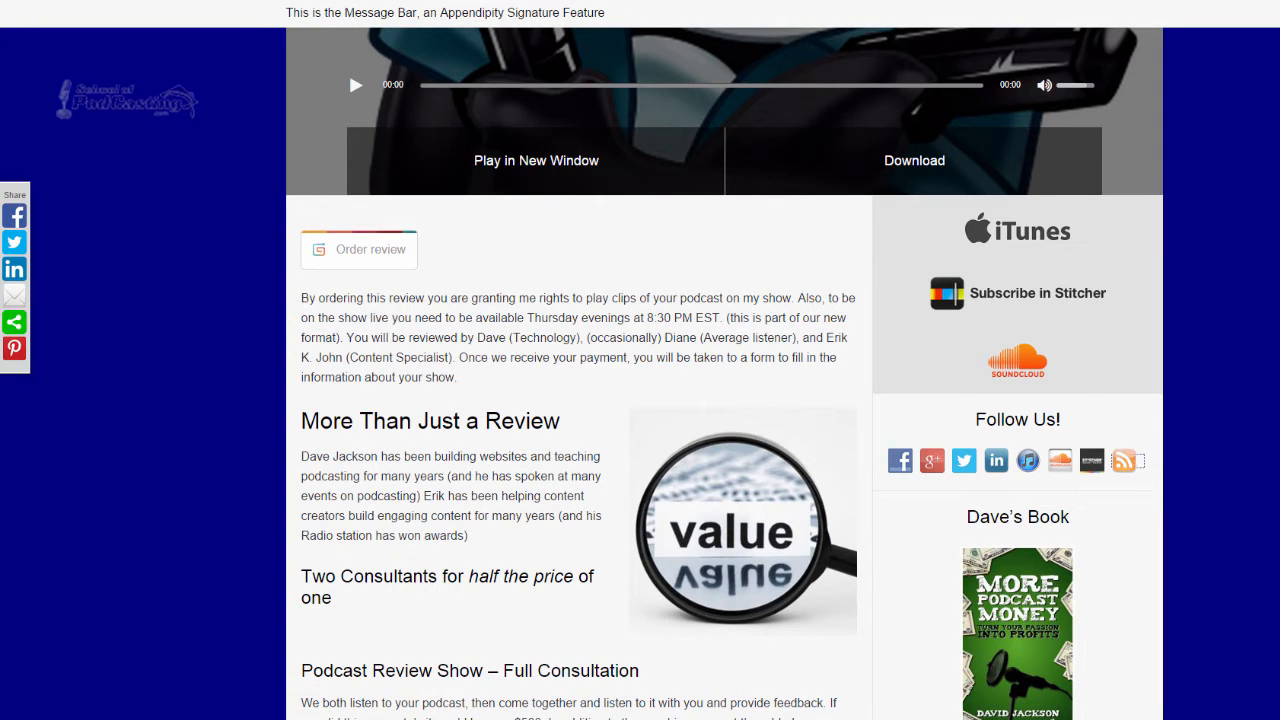
key(ctrl+t)
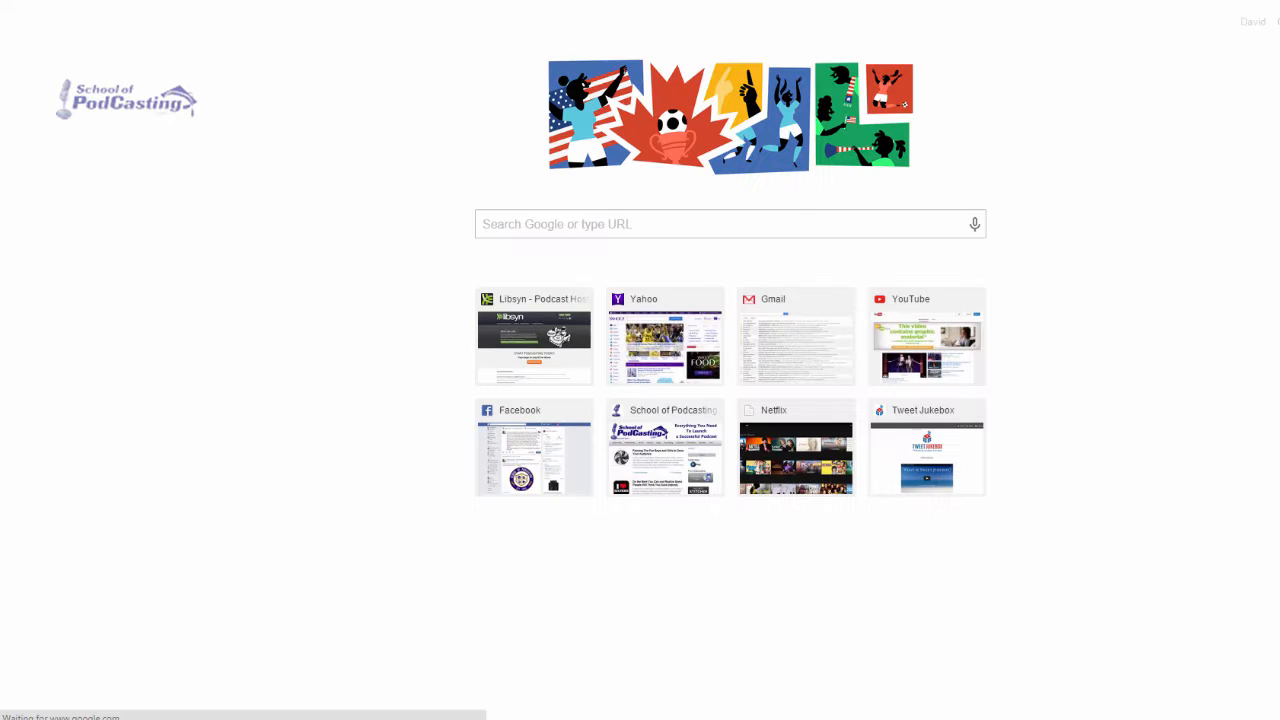
text(feedvalidator)
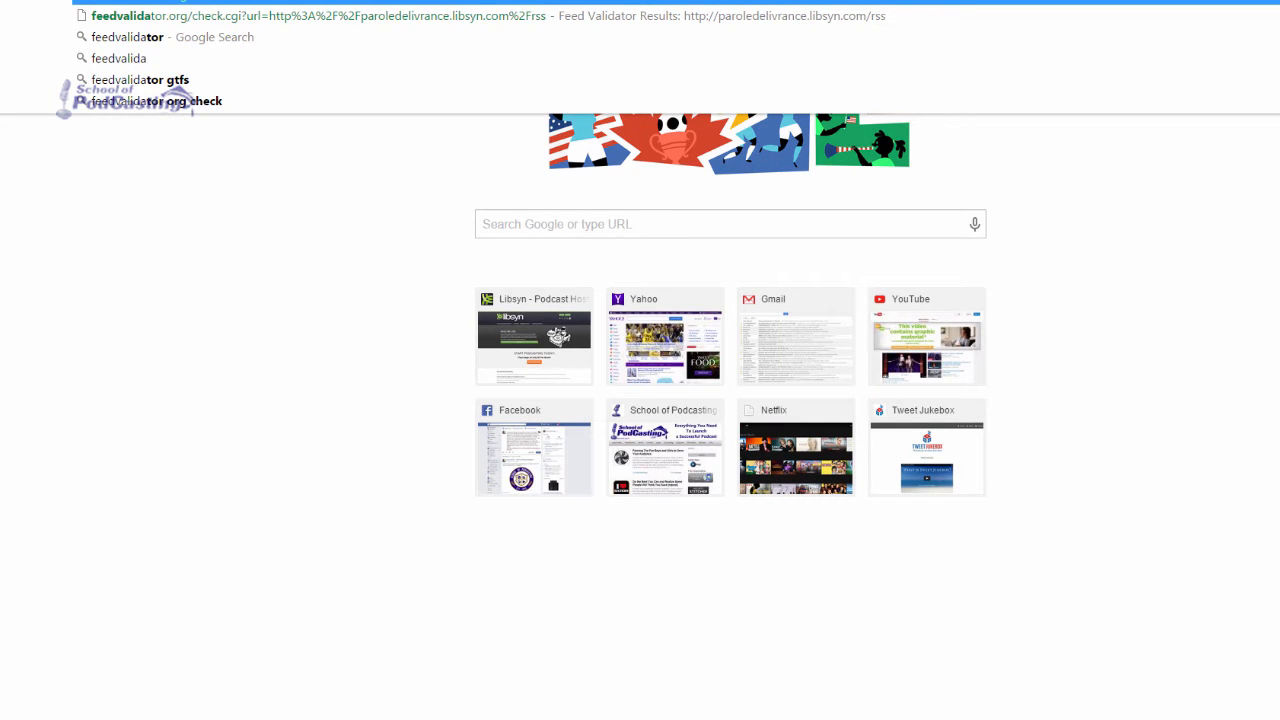
text(.org)
key(Return)
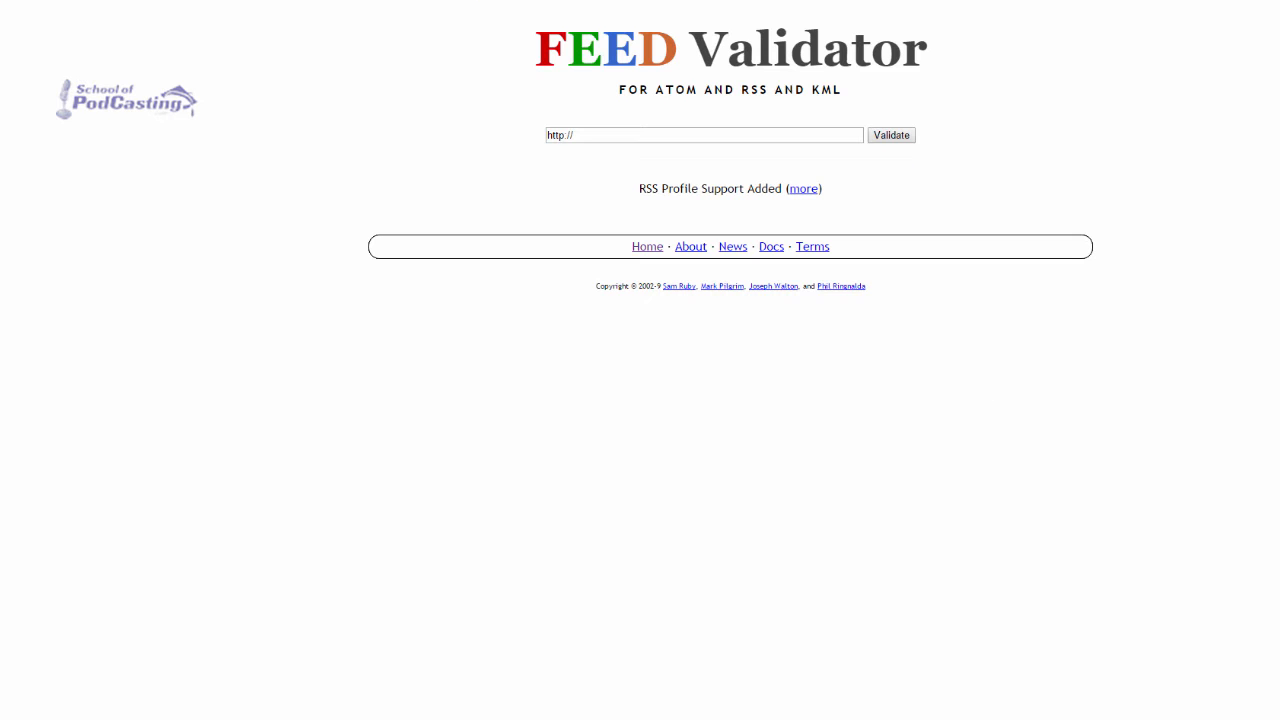
click(609, 129)
key(ctrl+v)
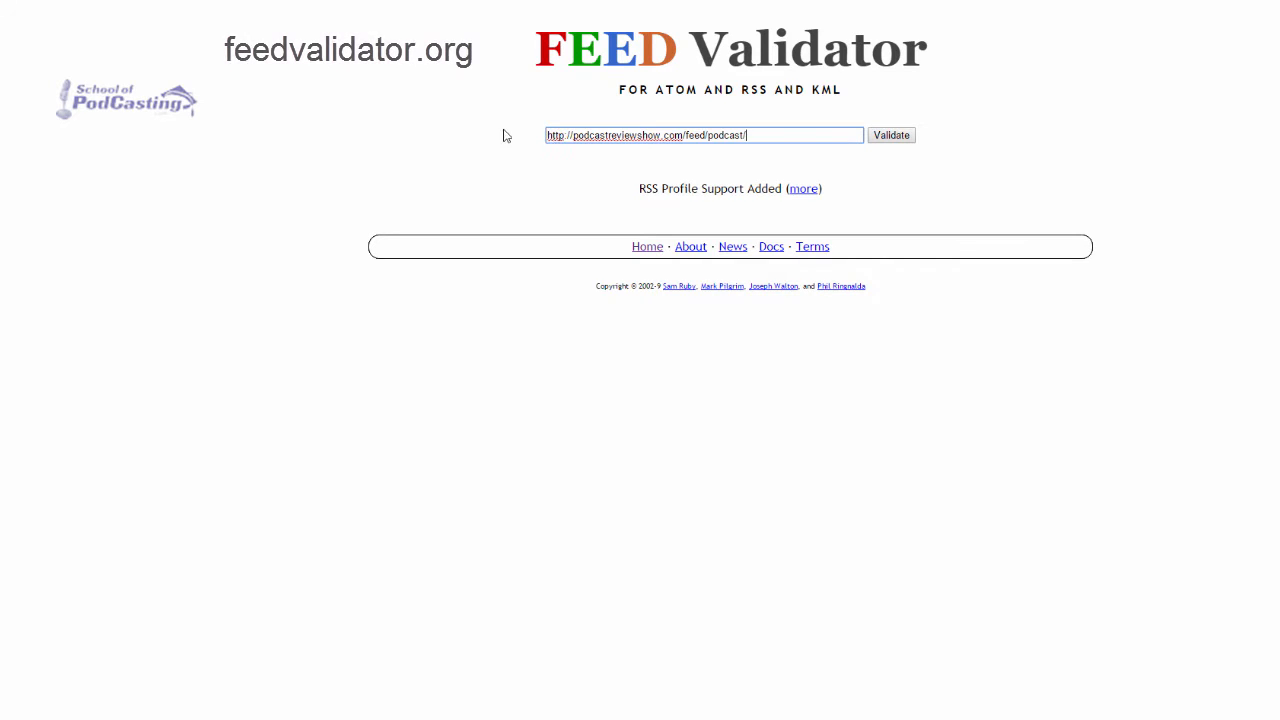
click(874, 137)
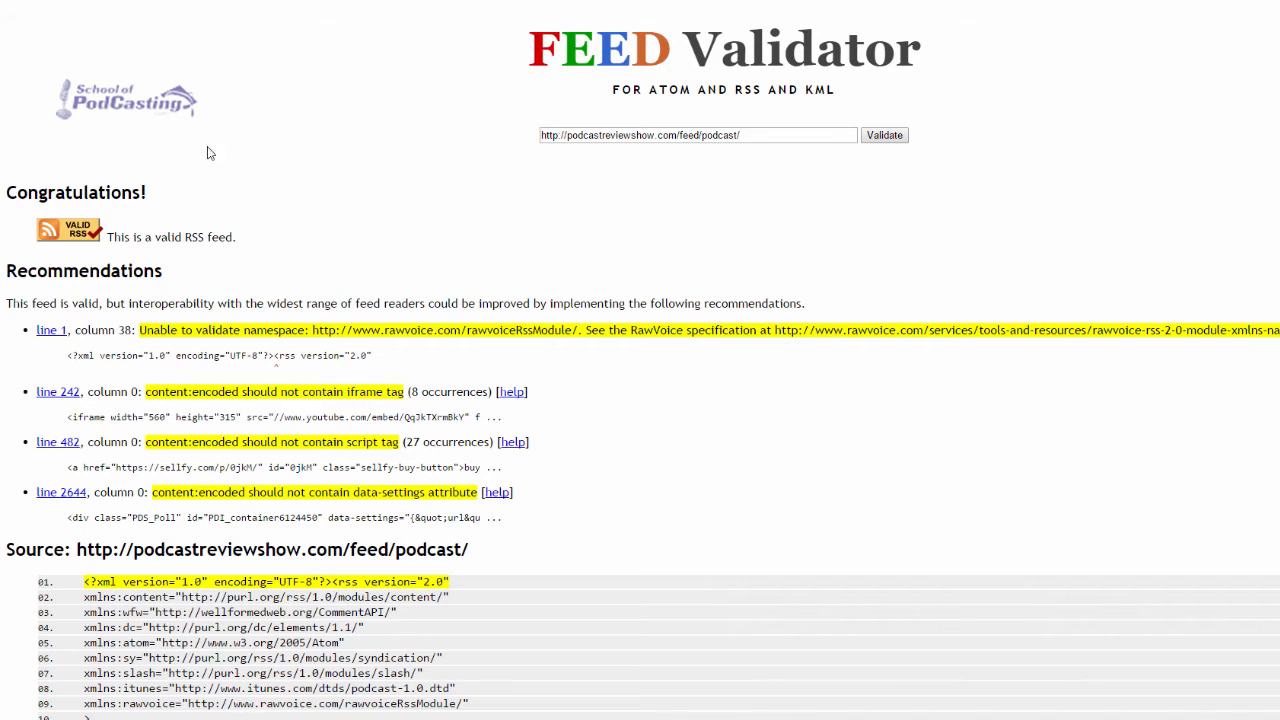
drag(785, 141, 482, 116)
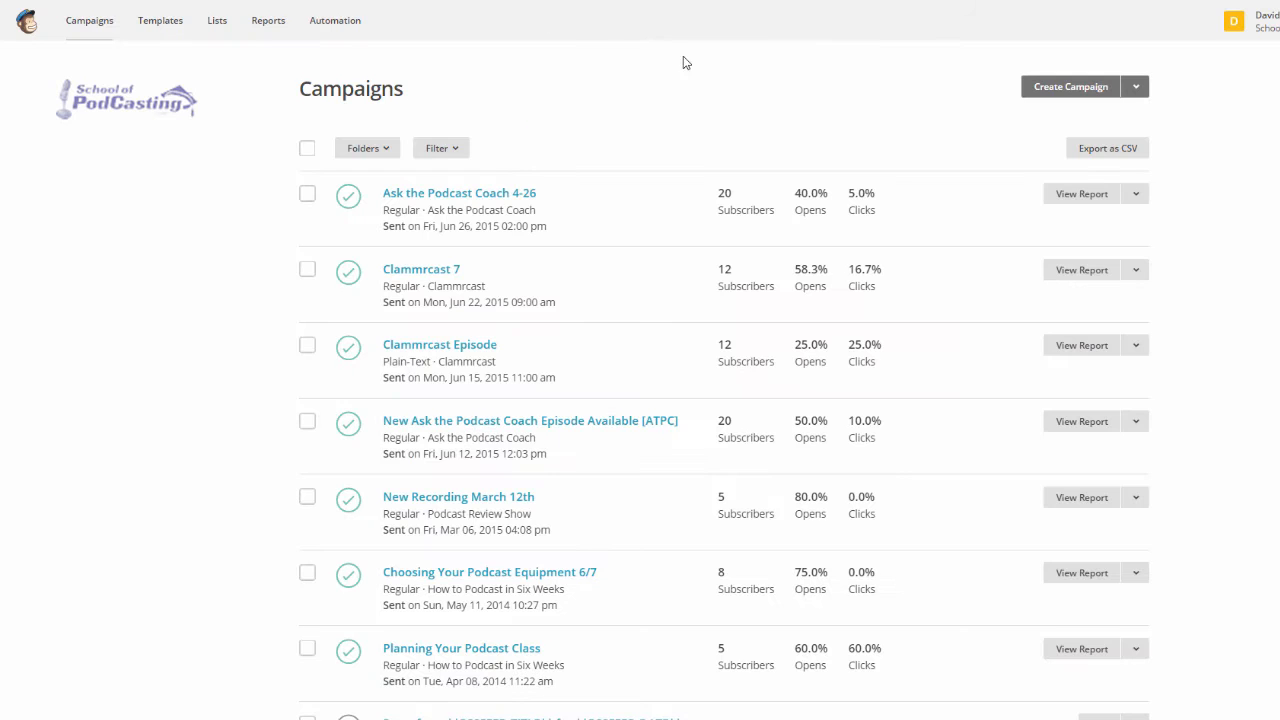
click(1133, 87)
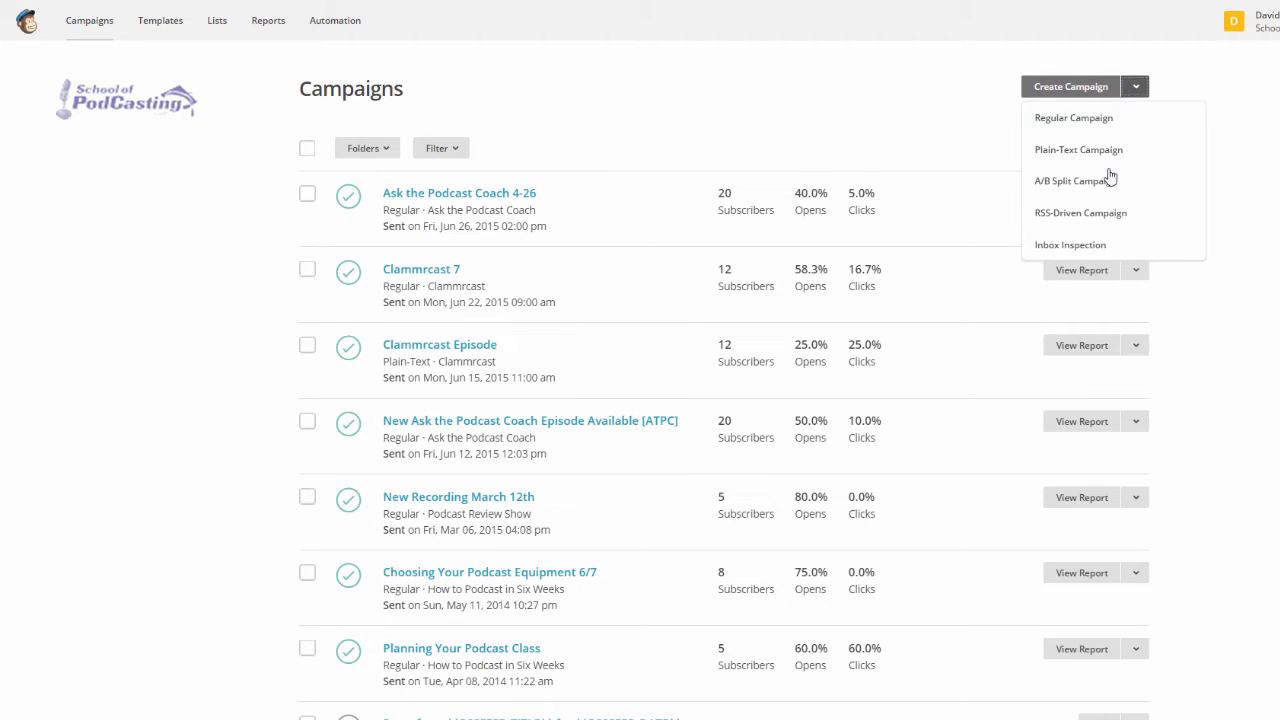
click(1088, 221)
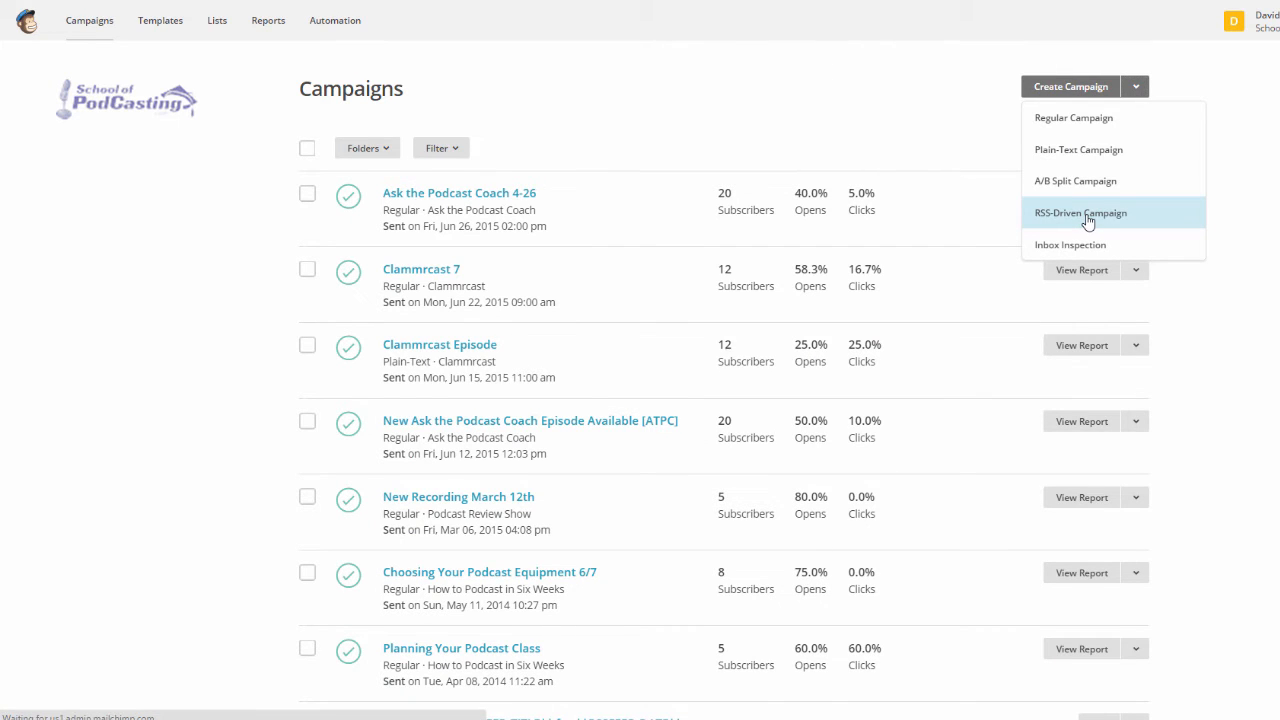
click(149, 196)
key(ctrl+v)
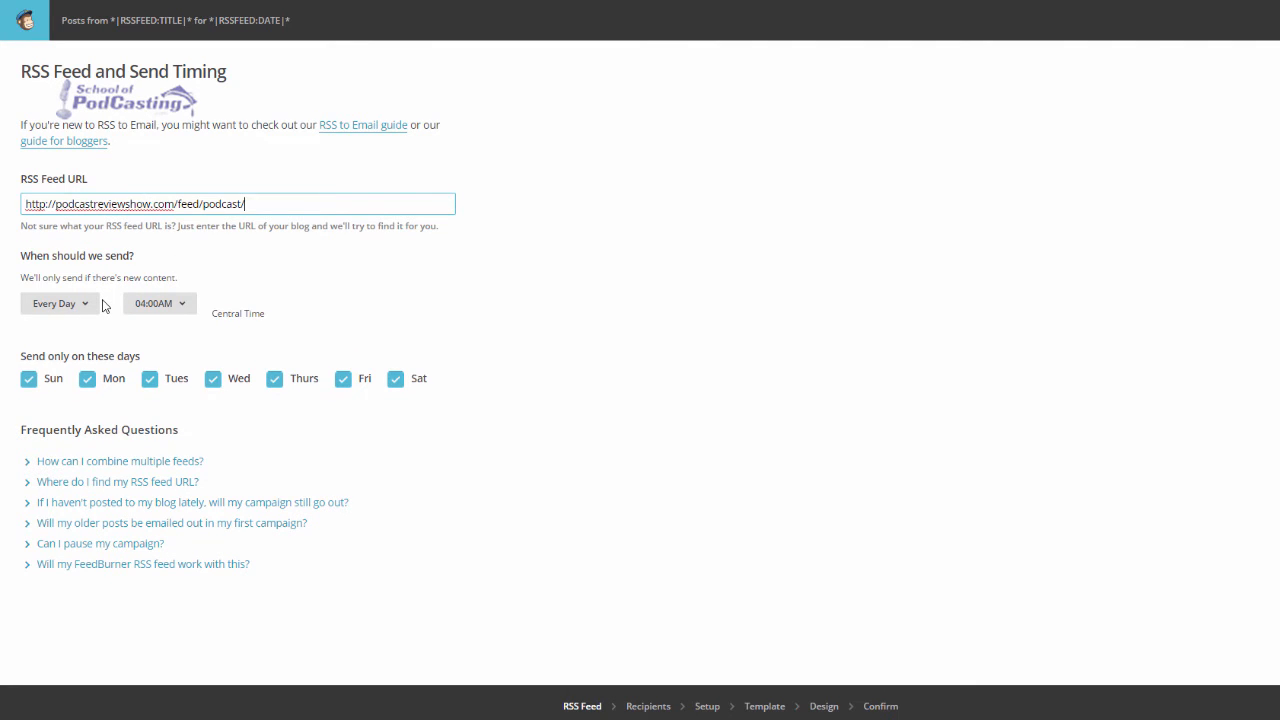
Step: Set the campaign's daily send time to 09:00AM
click(185, 304)
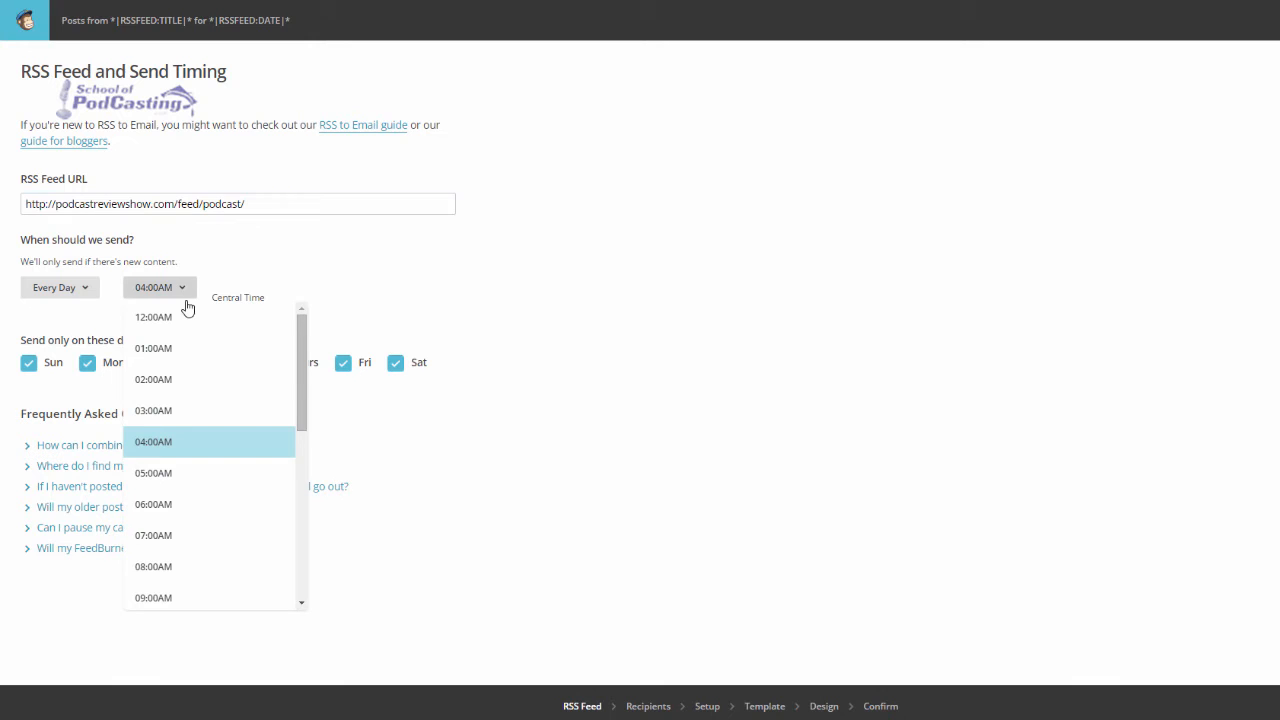
click(160, 567)
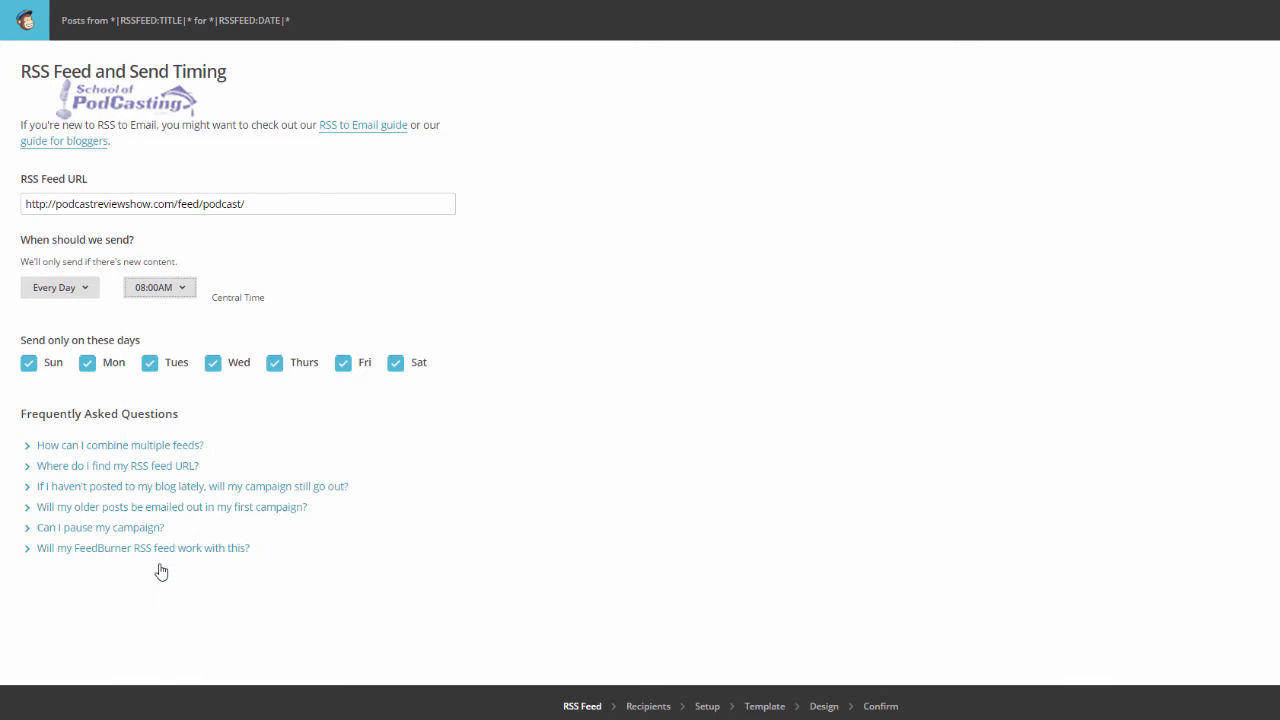
click(189, 290)
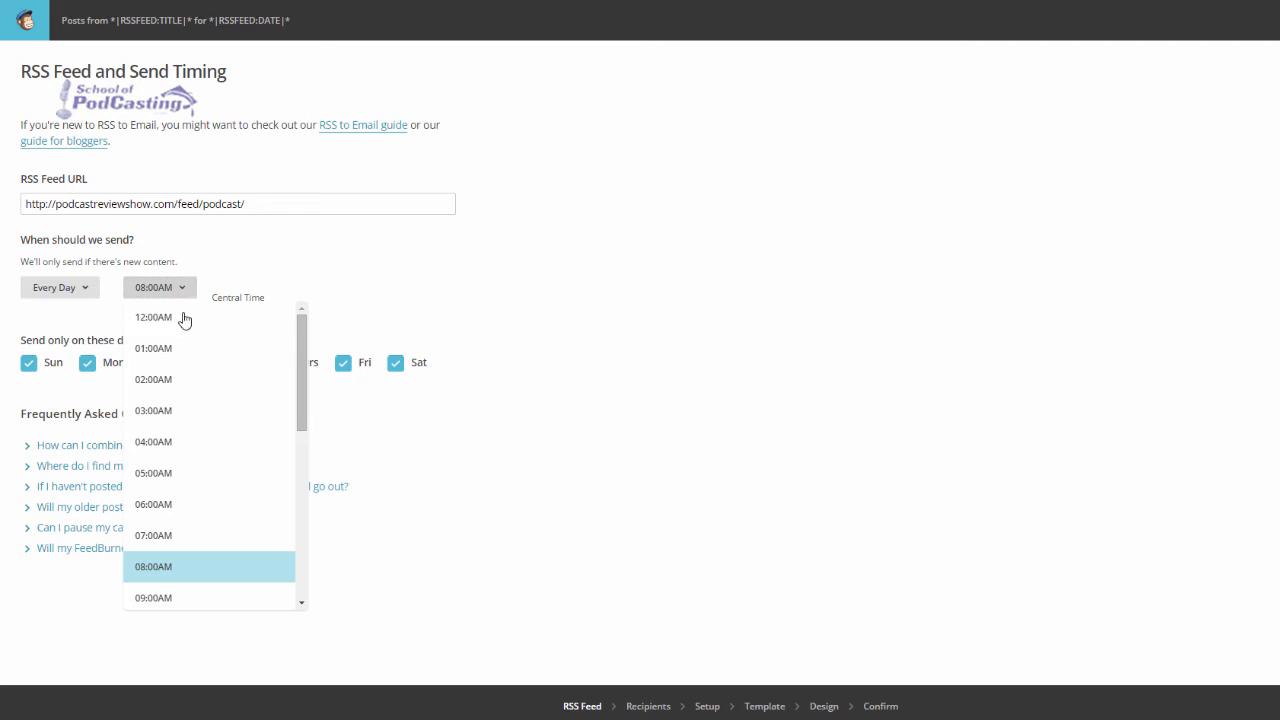
click(156, 598)
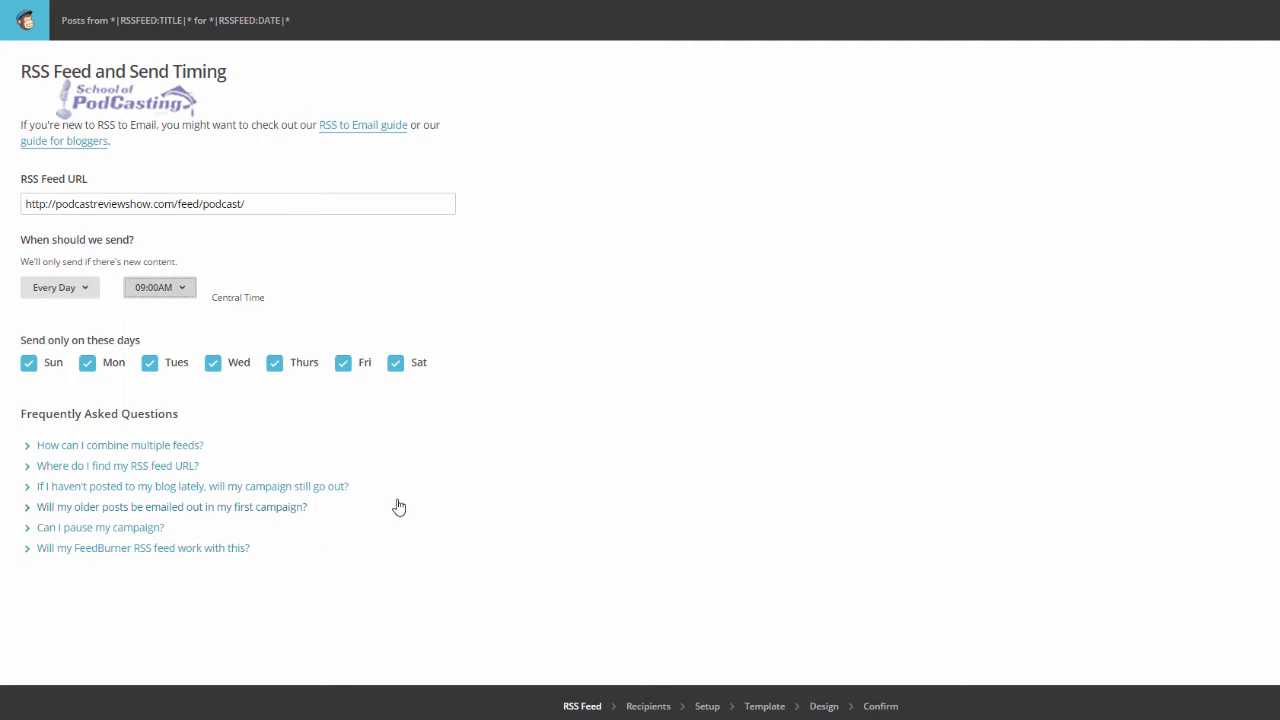
click(424, 493)
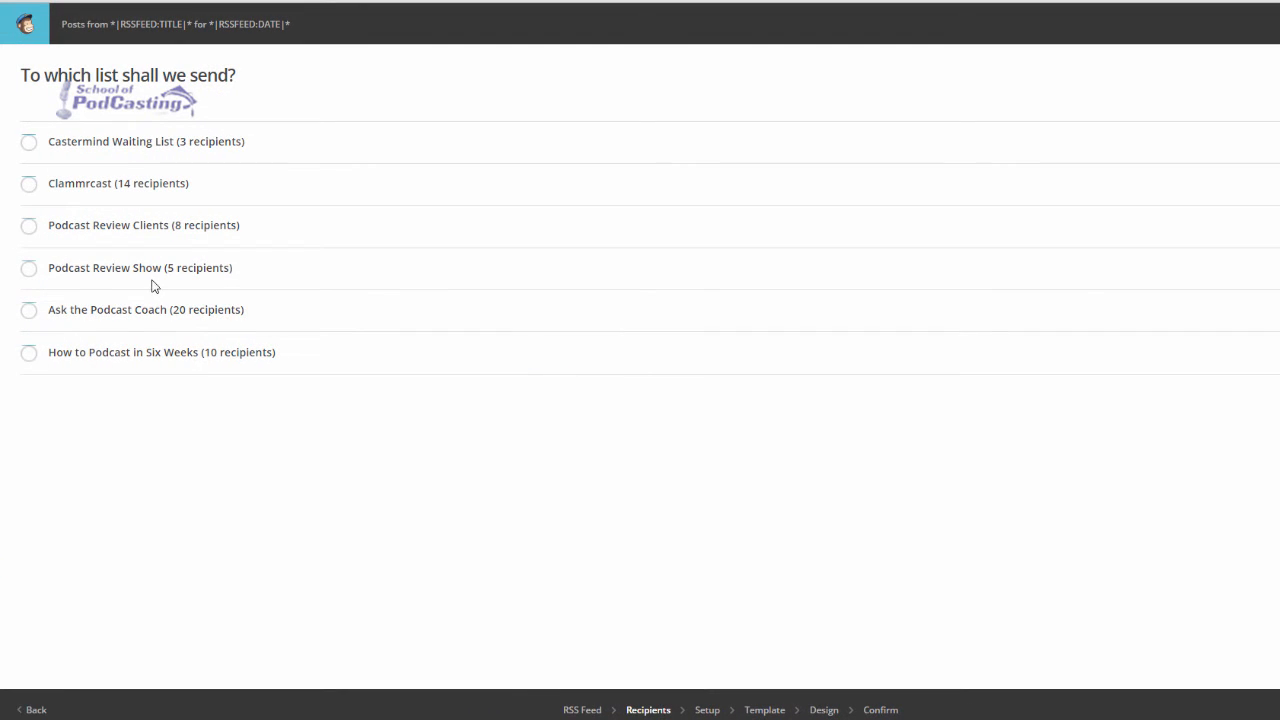
Step: Choose the Podcast Review Show list as recipients and name the campaign "Podcast Review Show Newsletter"
click(28, 270)
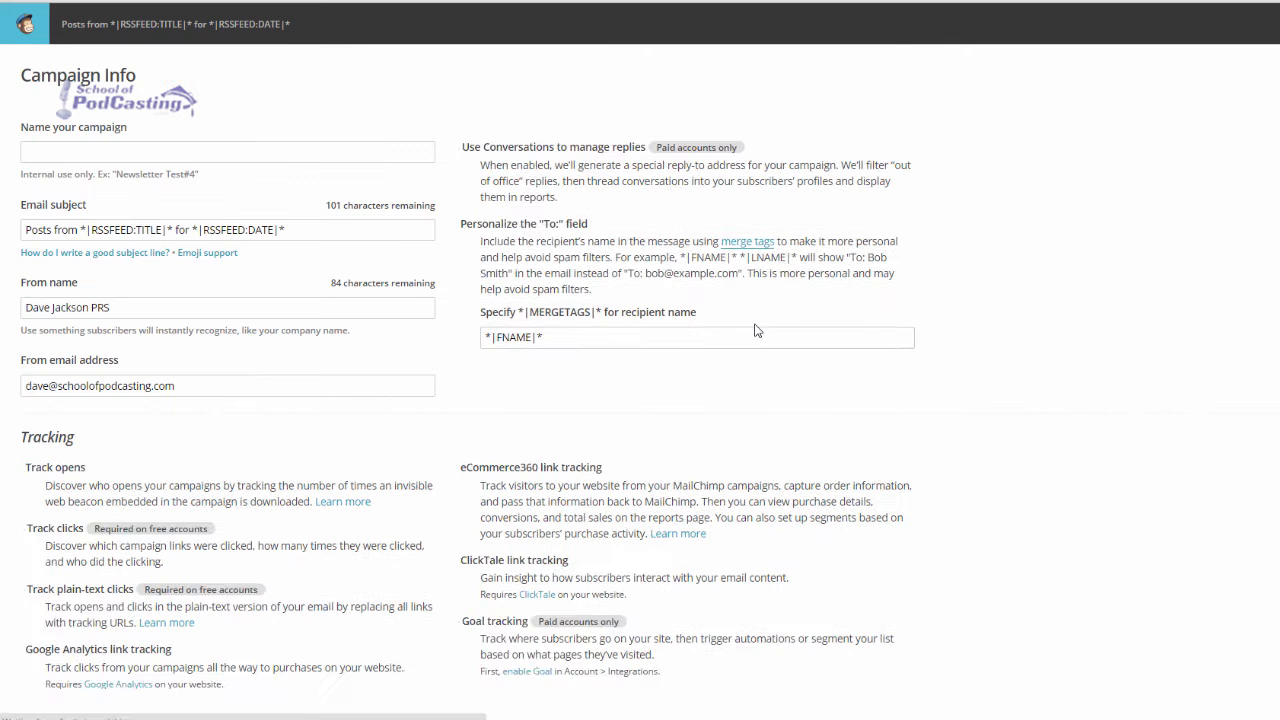
click(87, 157)
text(Podcast Review Show Newslette)
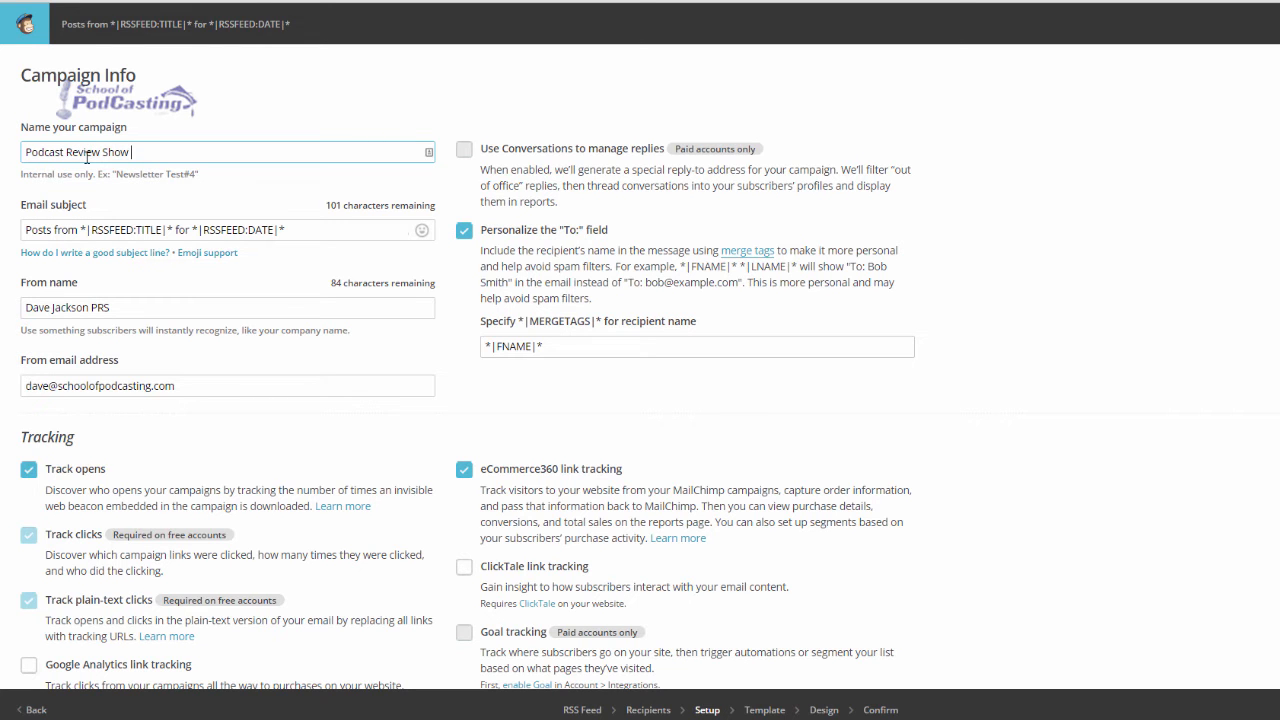
scroll(257, 409, down, 3)
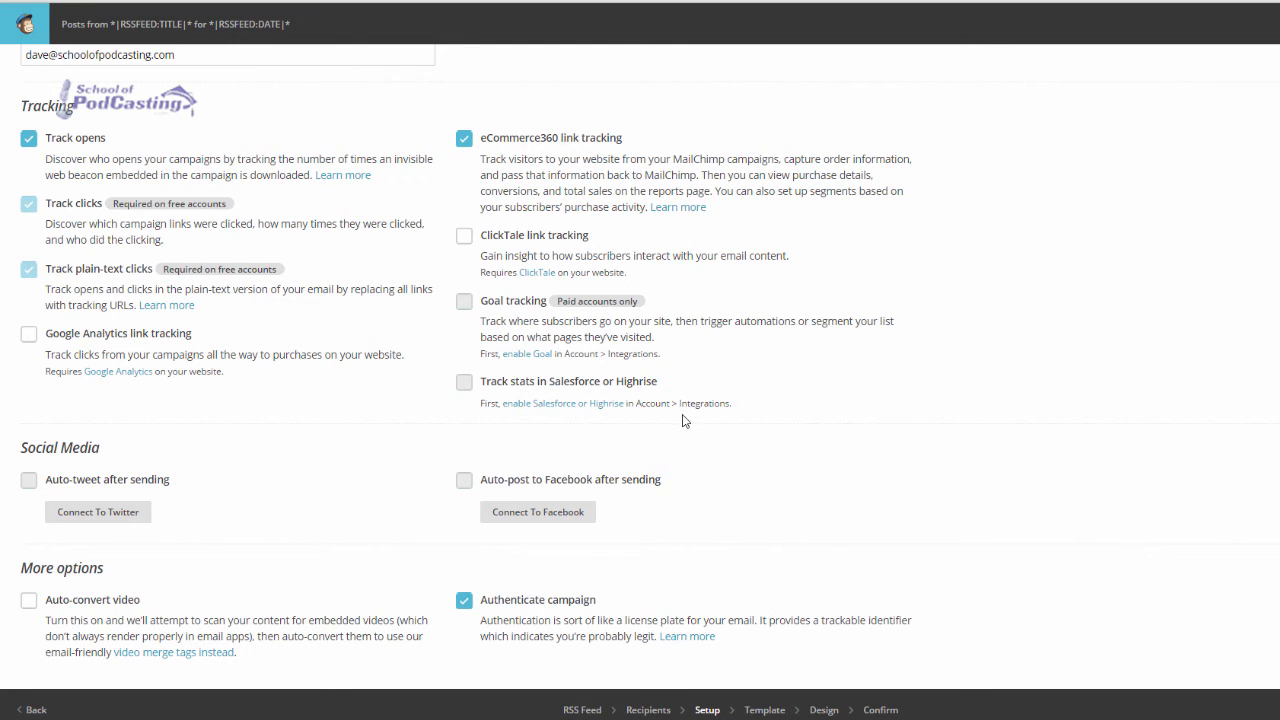
scroll(1275, 486, up, 3)
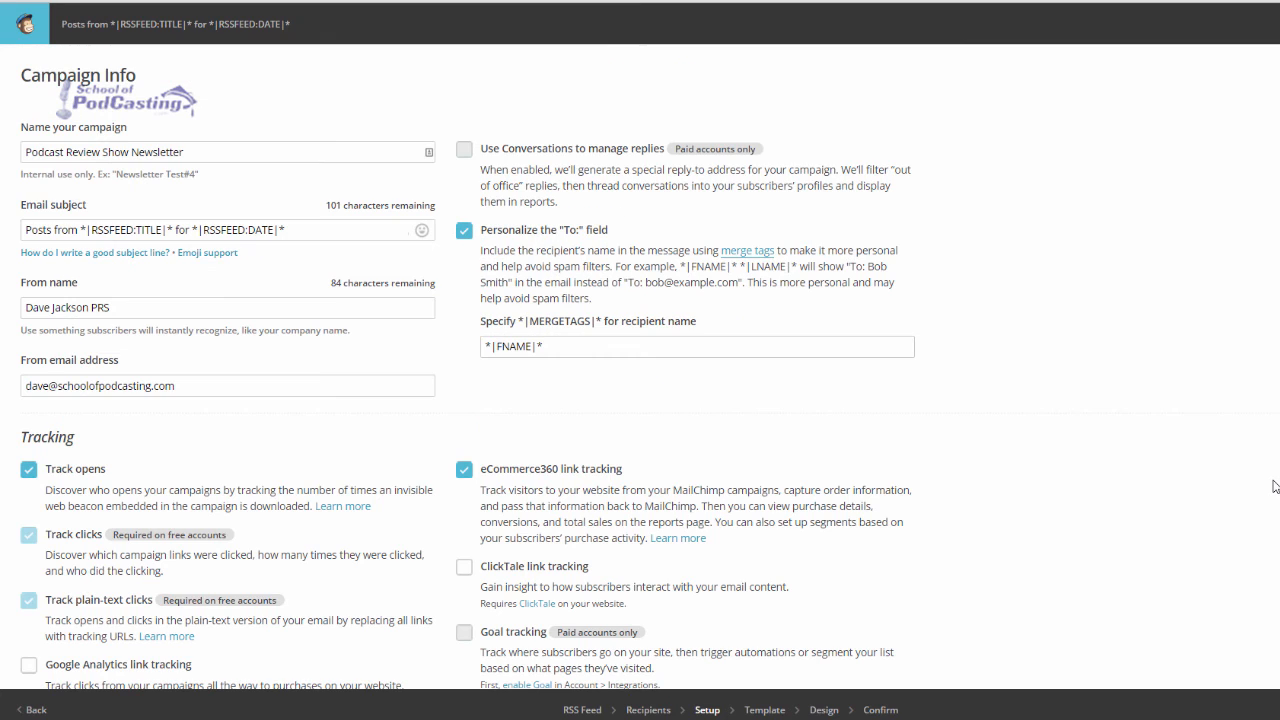
Step: Select the Basic RSS template for the campaign
scroll(1275, 486, down, 3)
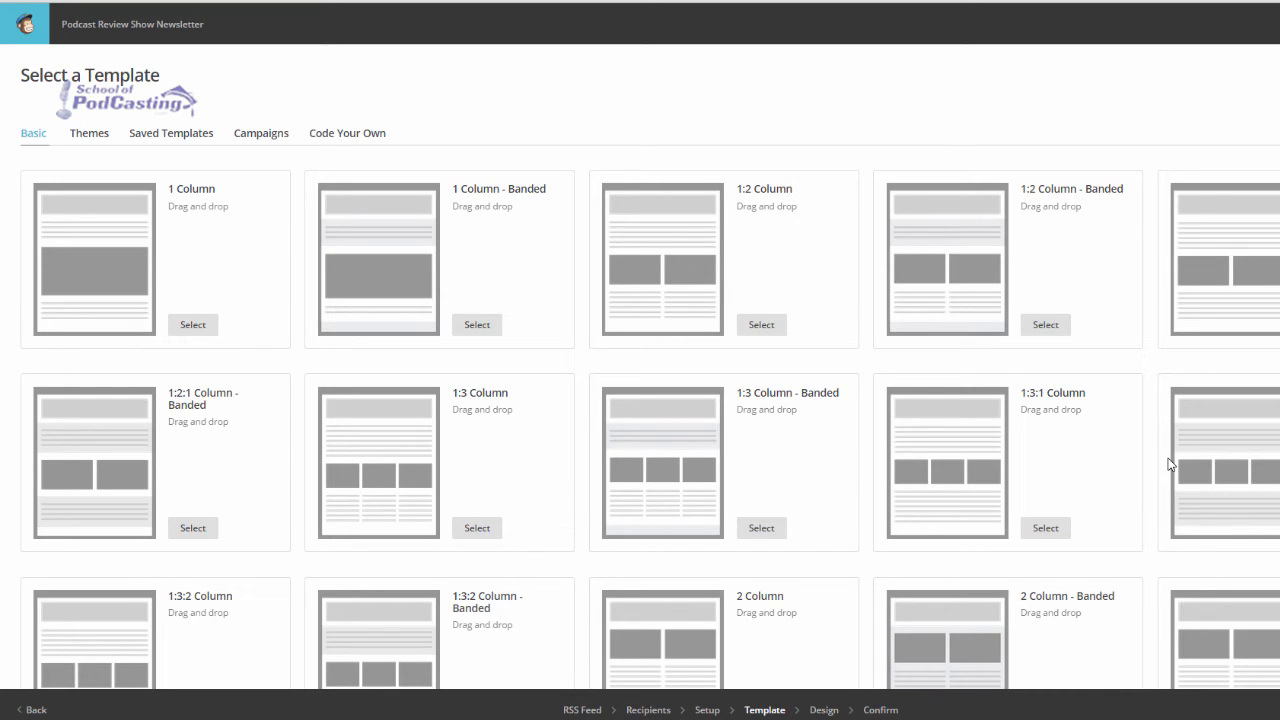
scroll(650, 367, down, 5)
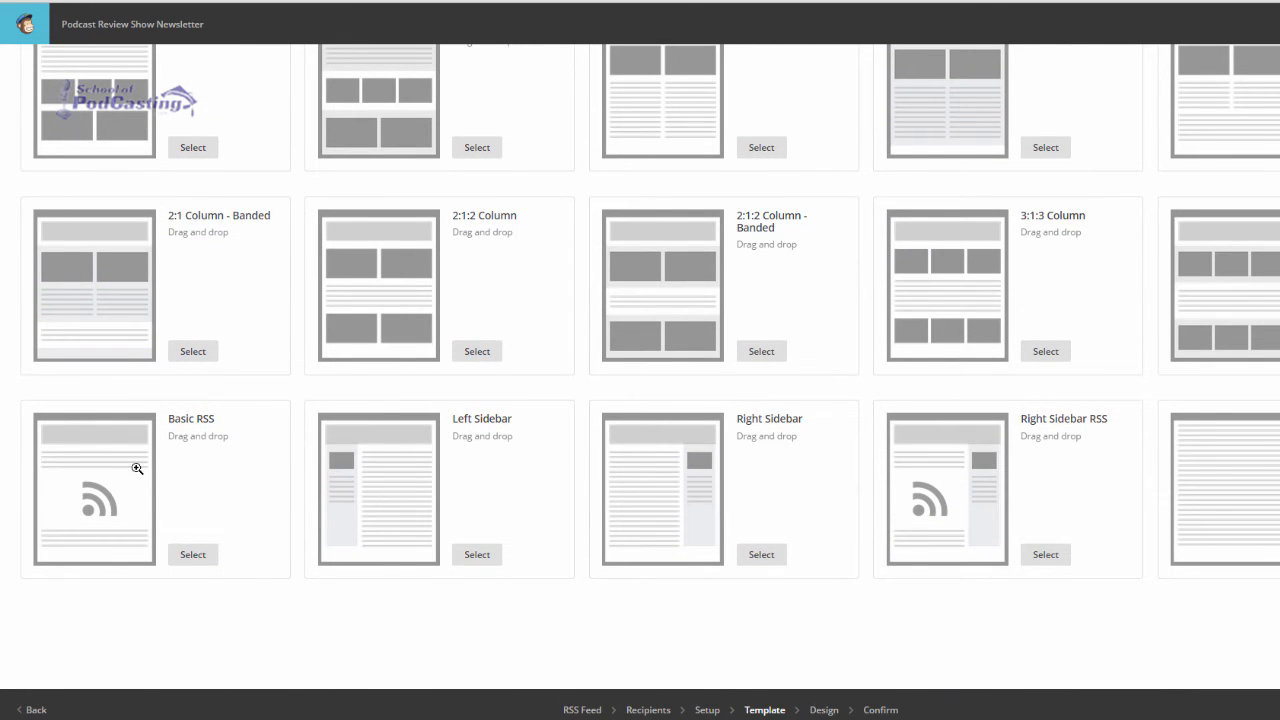
click(193, 566)
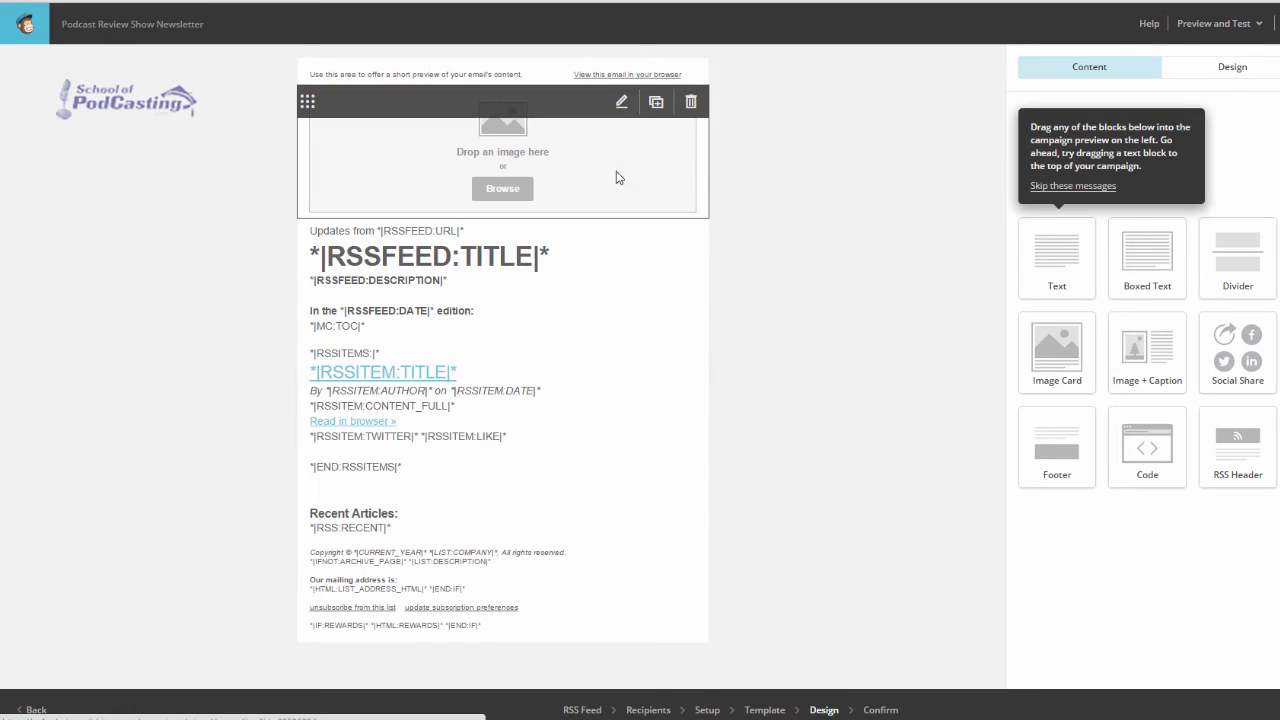
Step: Insert the existing podcastreview_banner image into the email's header image block and check its alignment and margin settings
click(497, 136)
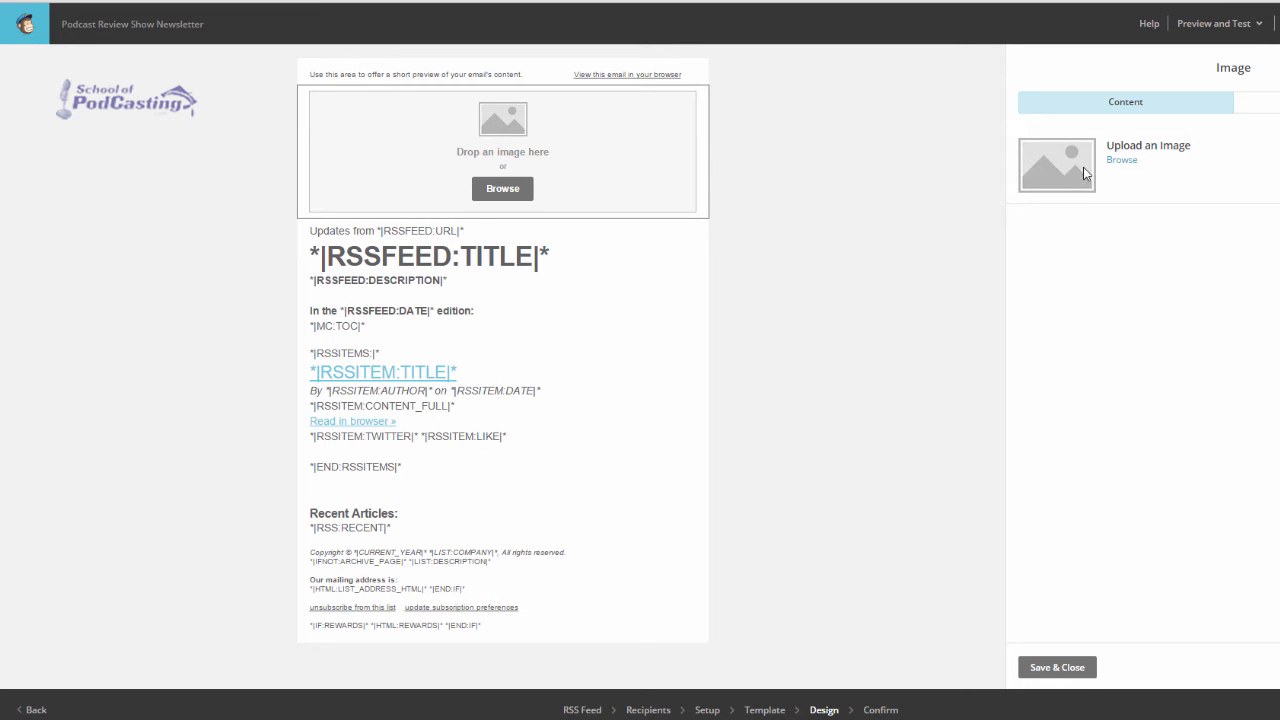
click(1118, 162)
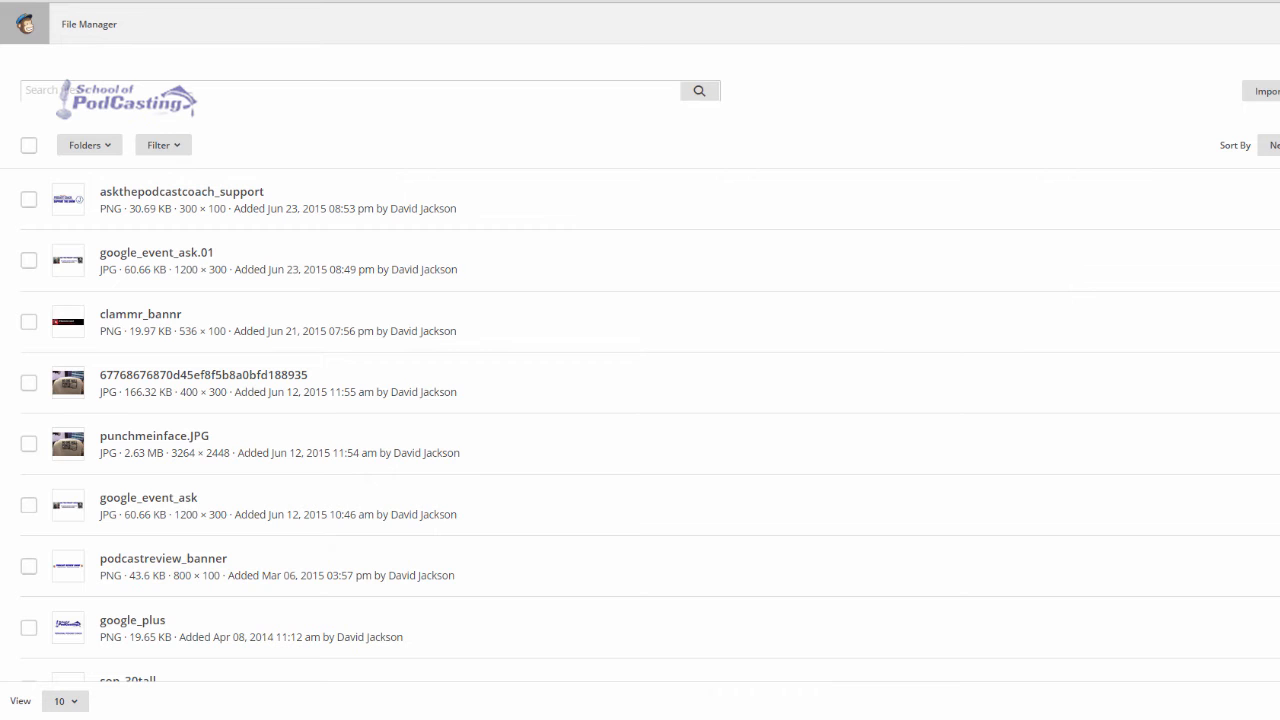
scroll(492, 437, down, 1)
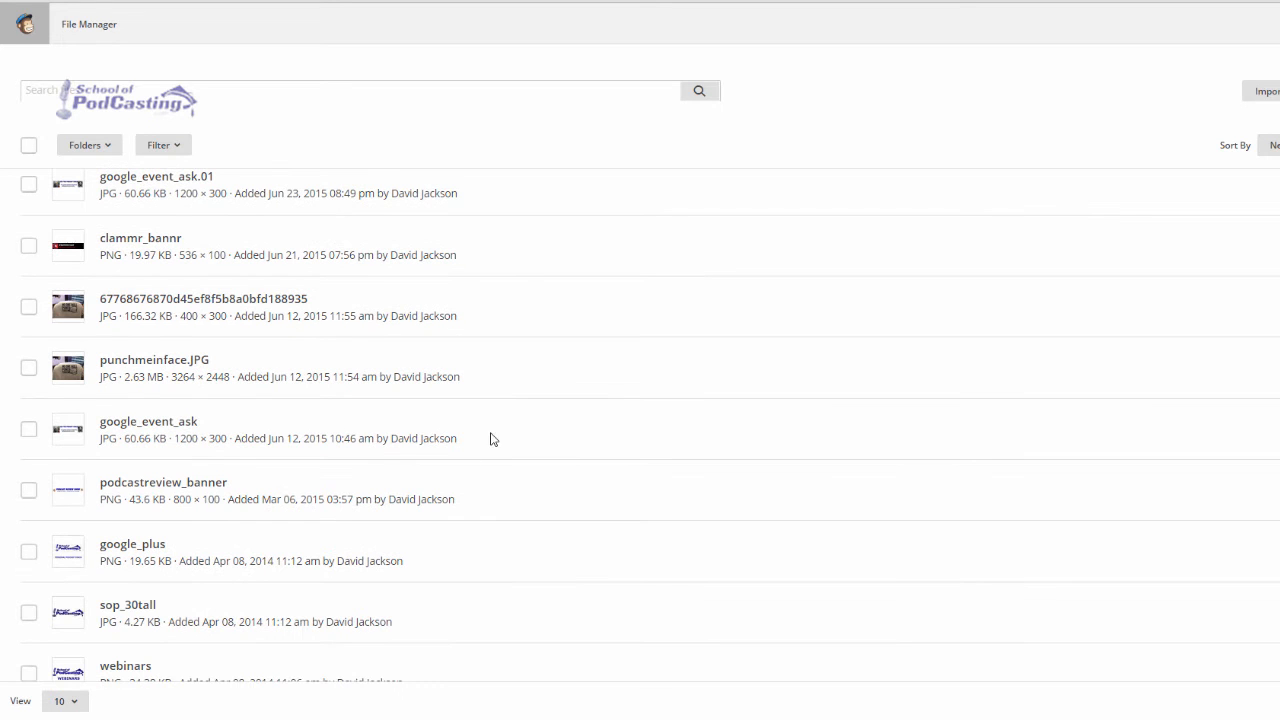
click(29, 490)
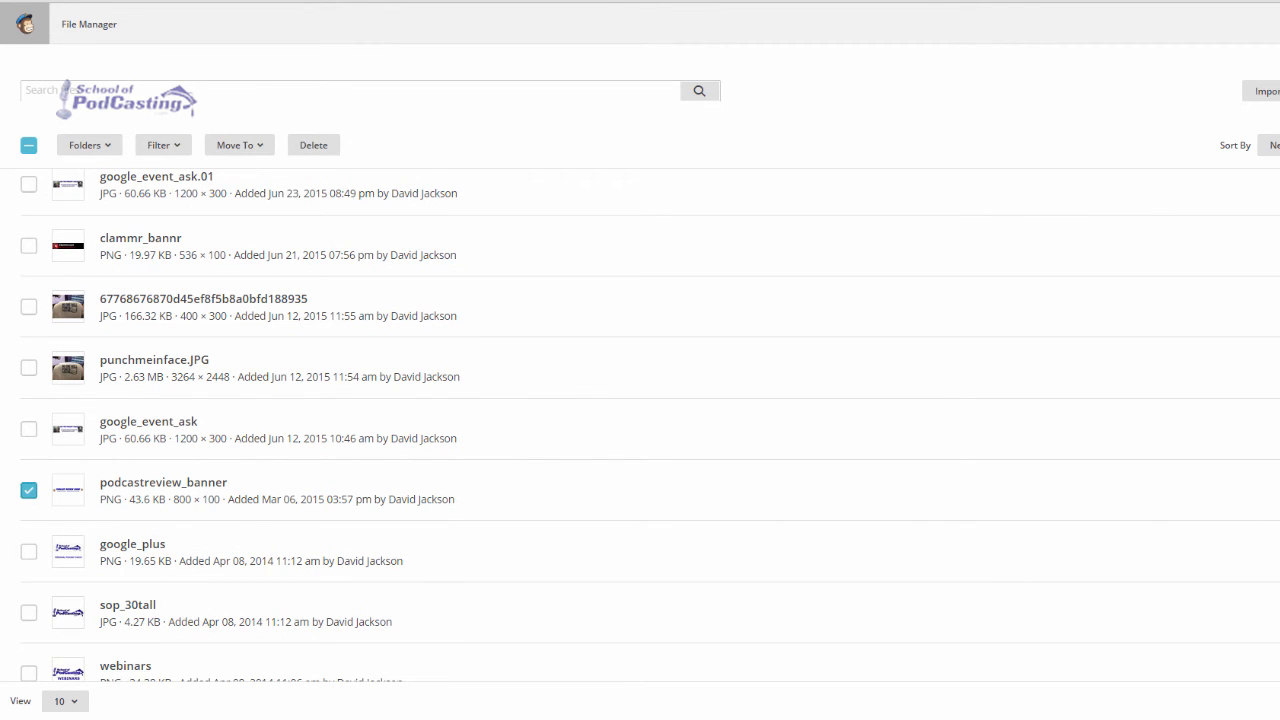
click(1277, 701)
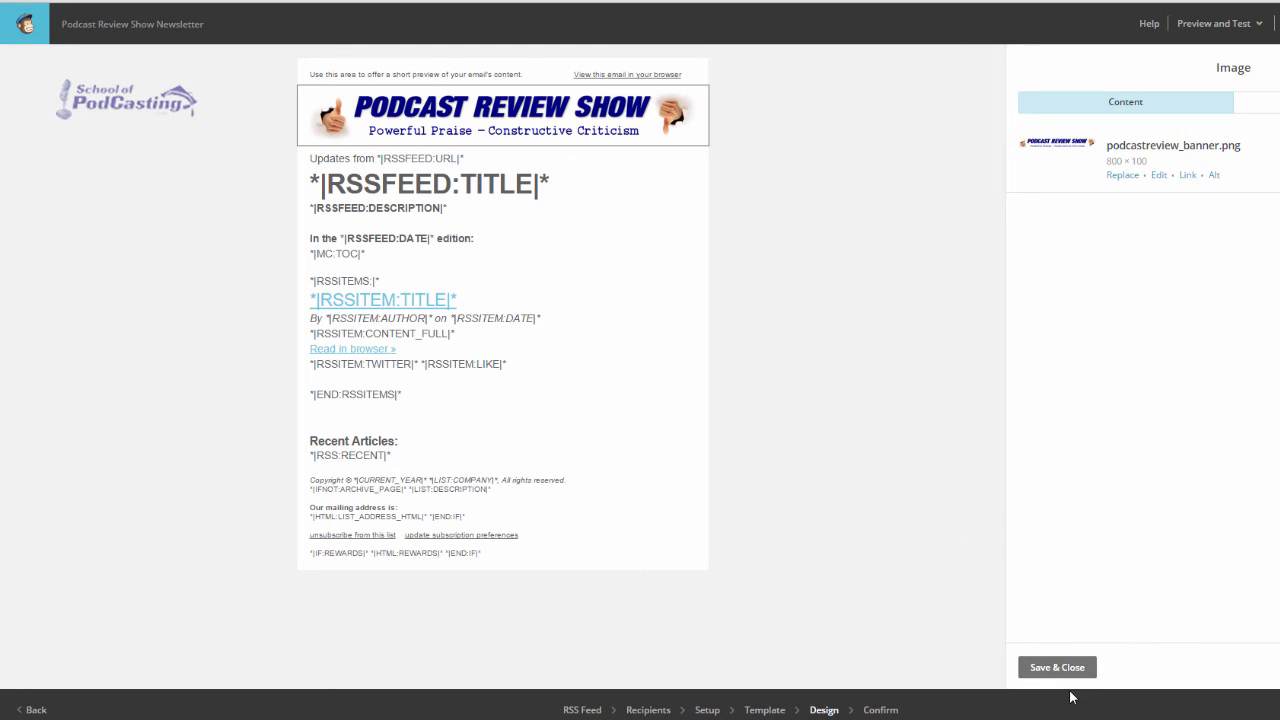
click(1272, 102)
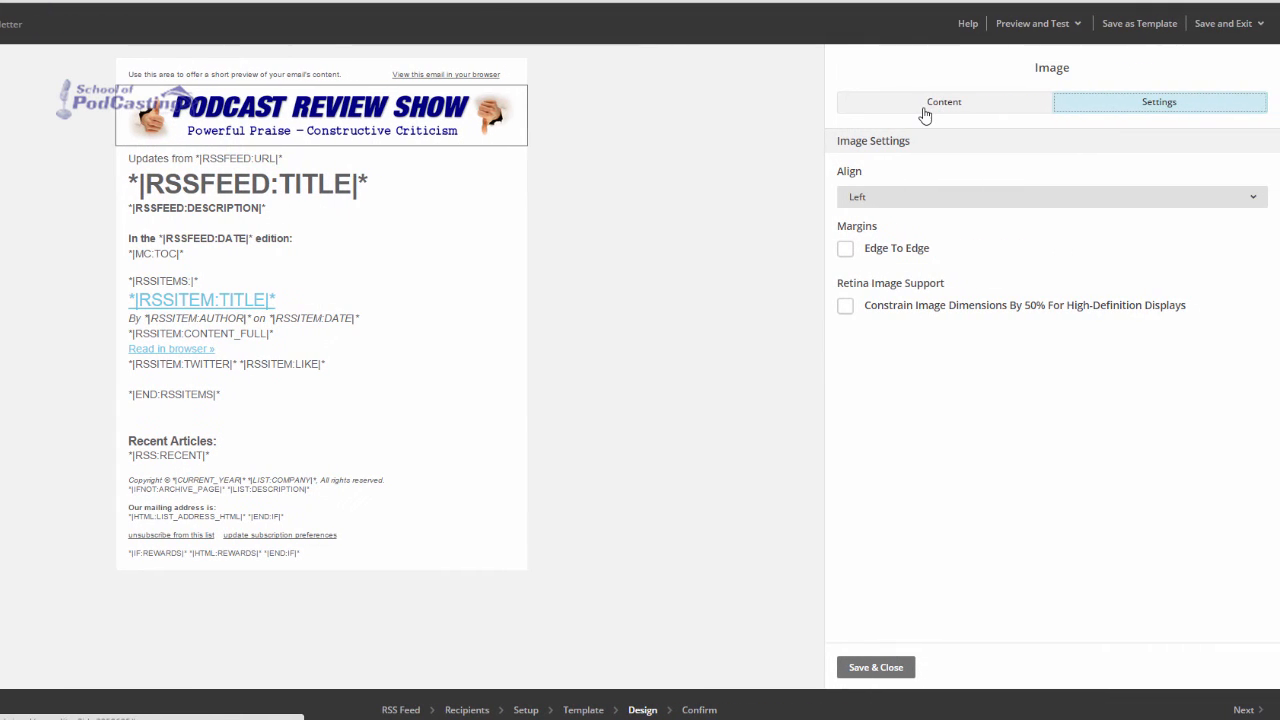
click(921, 108)
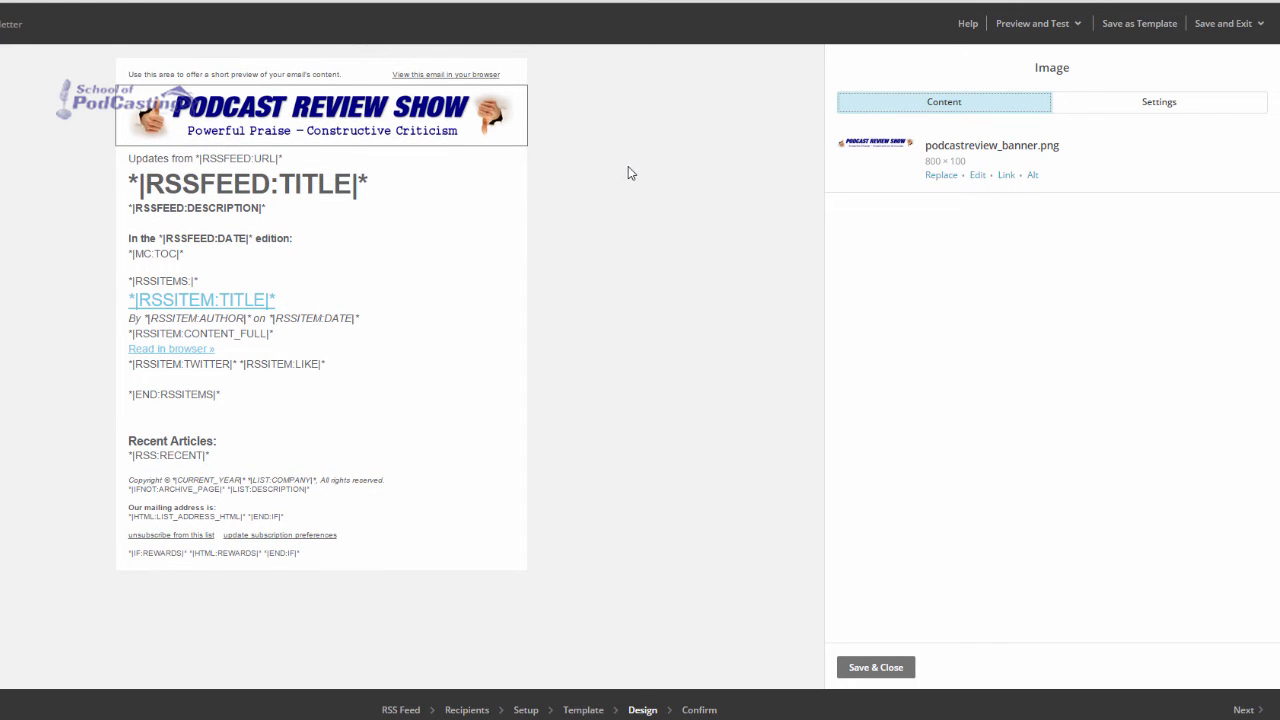
Step: Replace the preview text above the banner with "Here is the latest news from the Podcast Review Show"
mouse_move(313, 82)
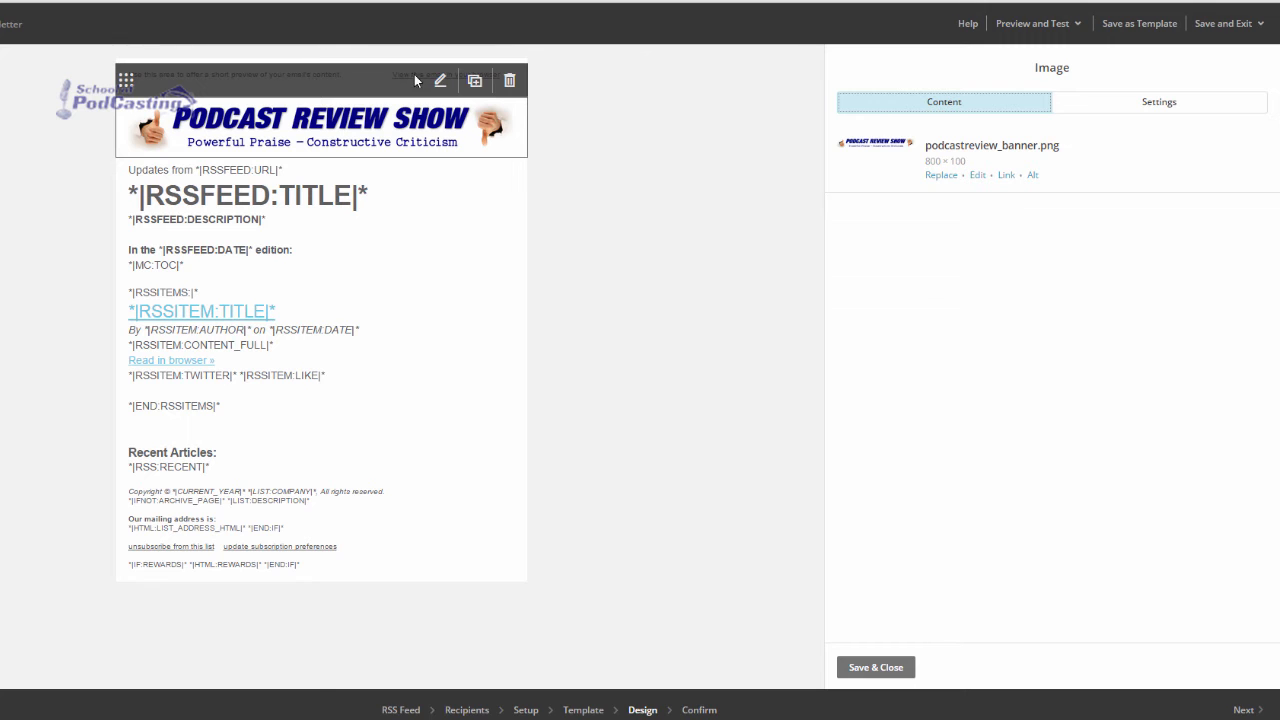
click(439, 81)
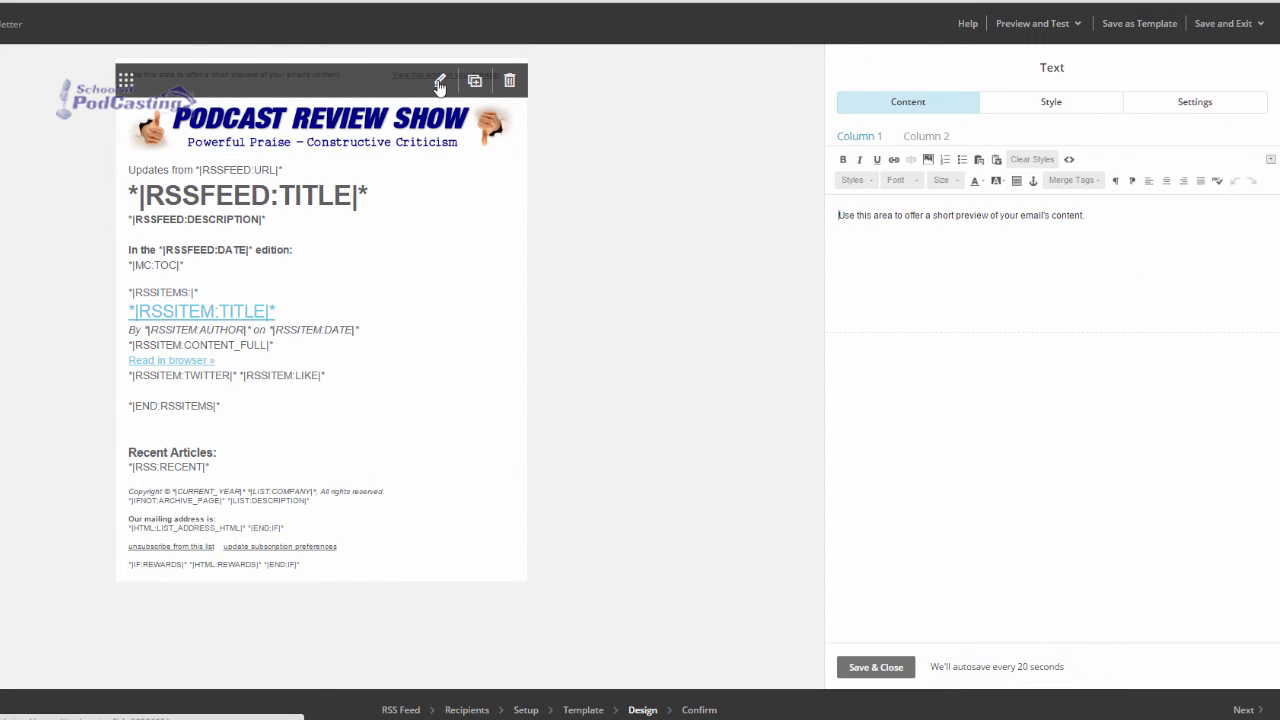
drag(1086, 217, 813, 228)
text(He)
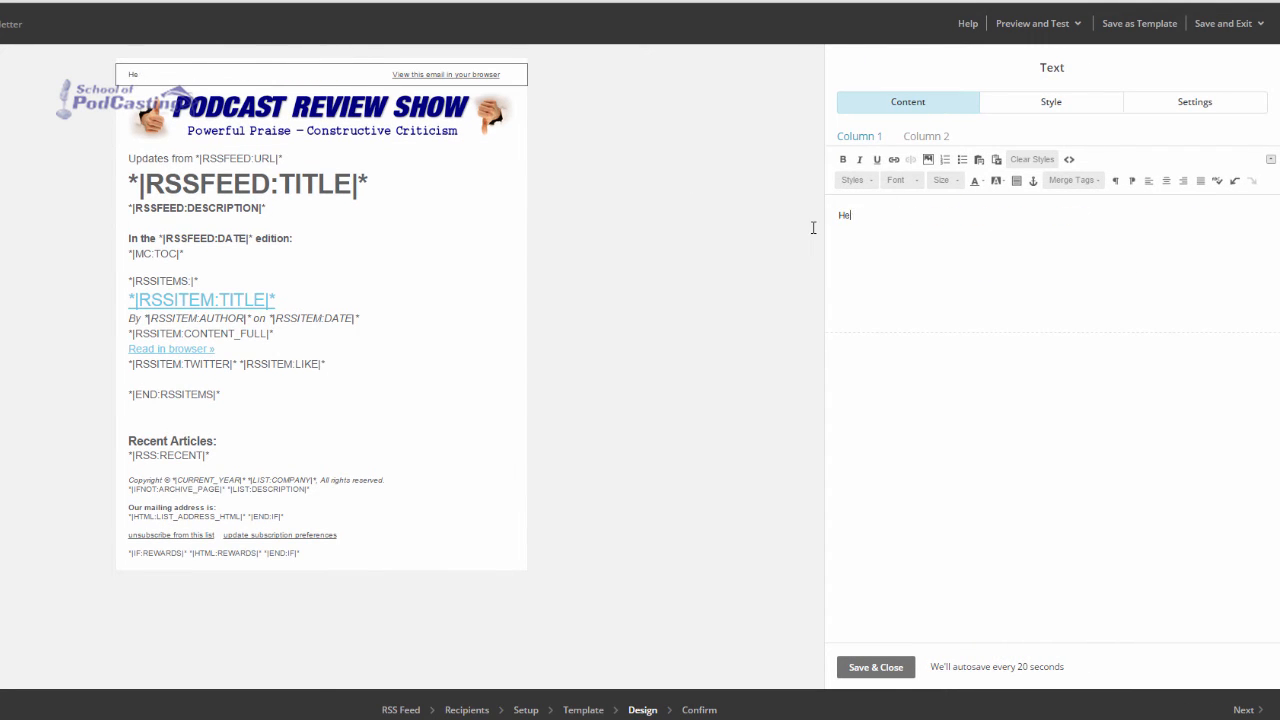
text(re is the latest news fro)
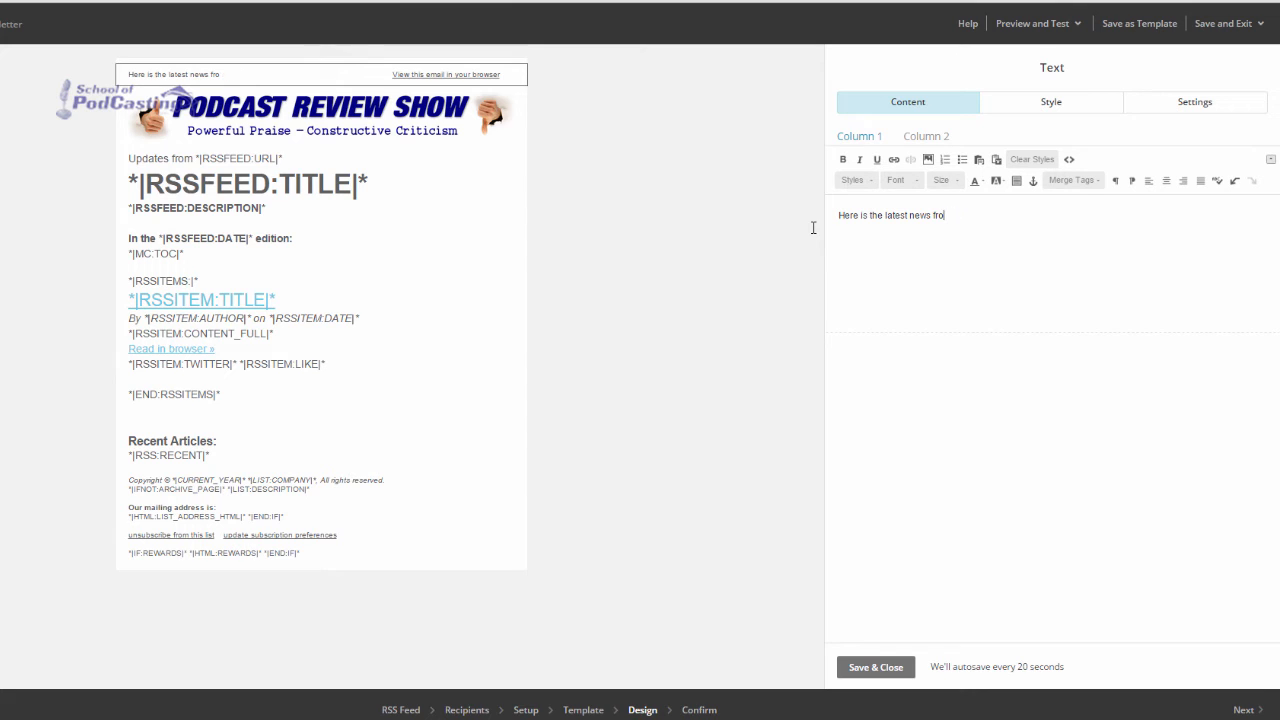
text( mthe Pthe Podcast Review Show)
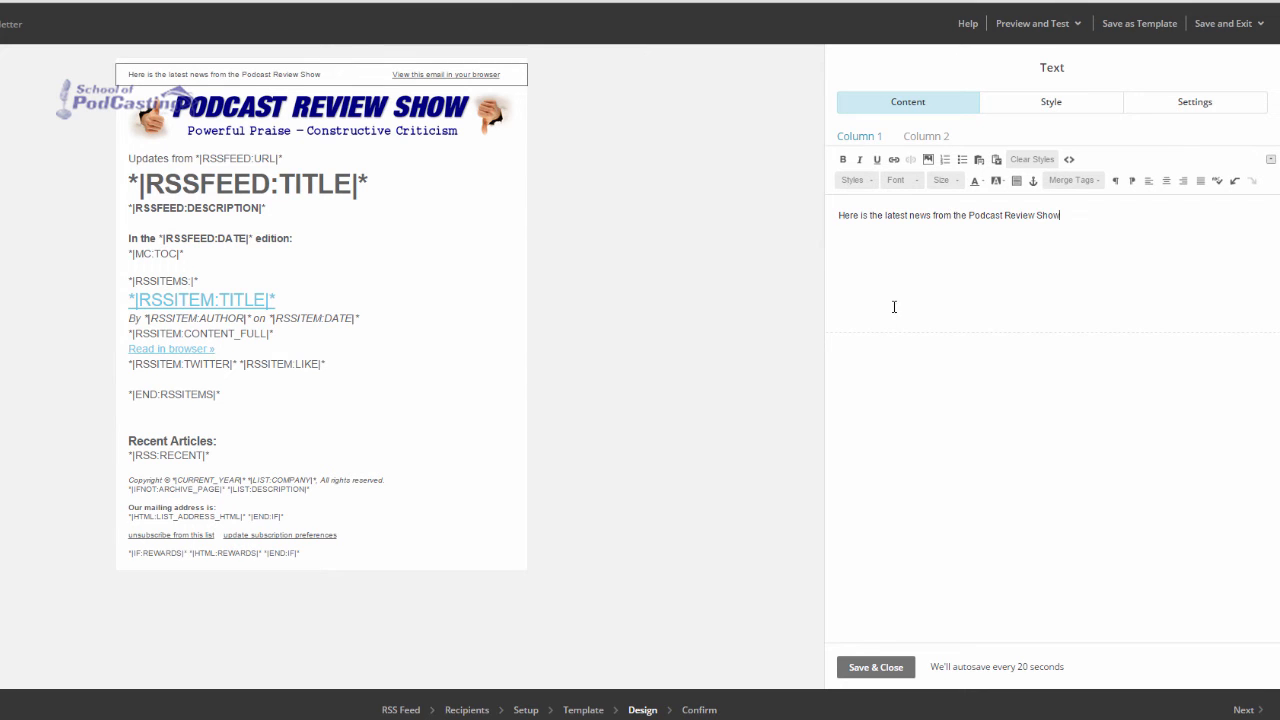
Step: Save the preview text block, add a divider below the email footer, and set its line color to navy #000080
click(871, 666)
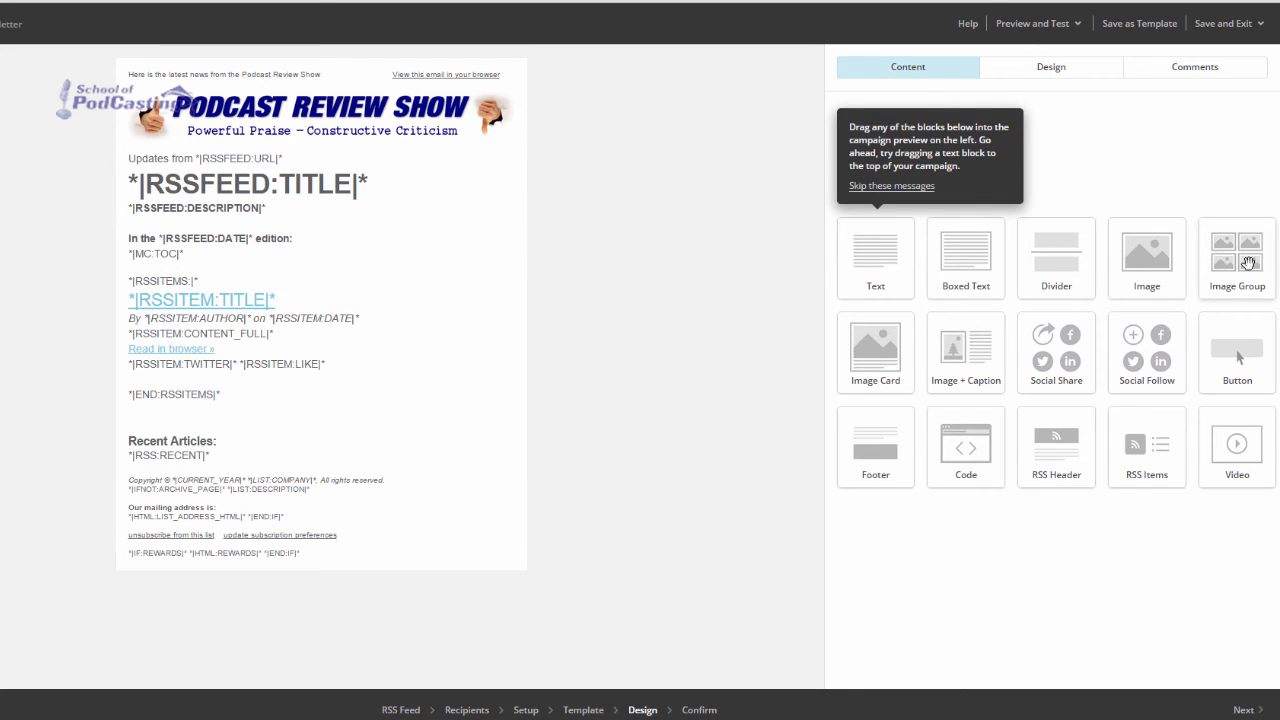
drag(1052, 265, 282, 574)
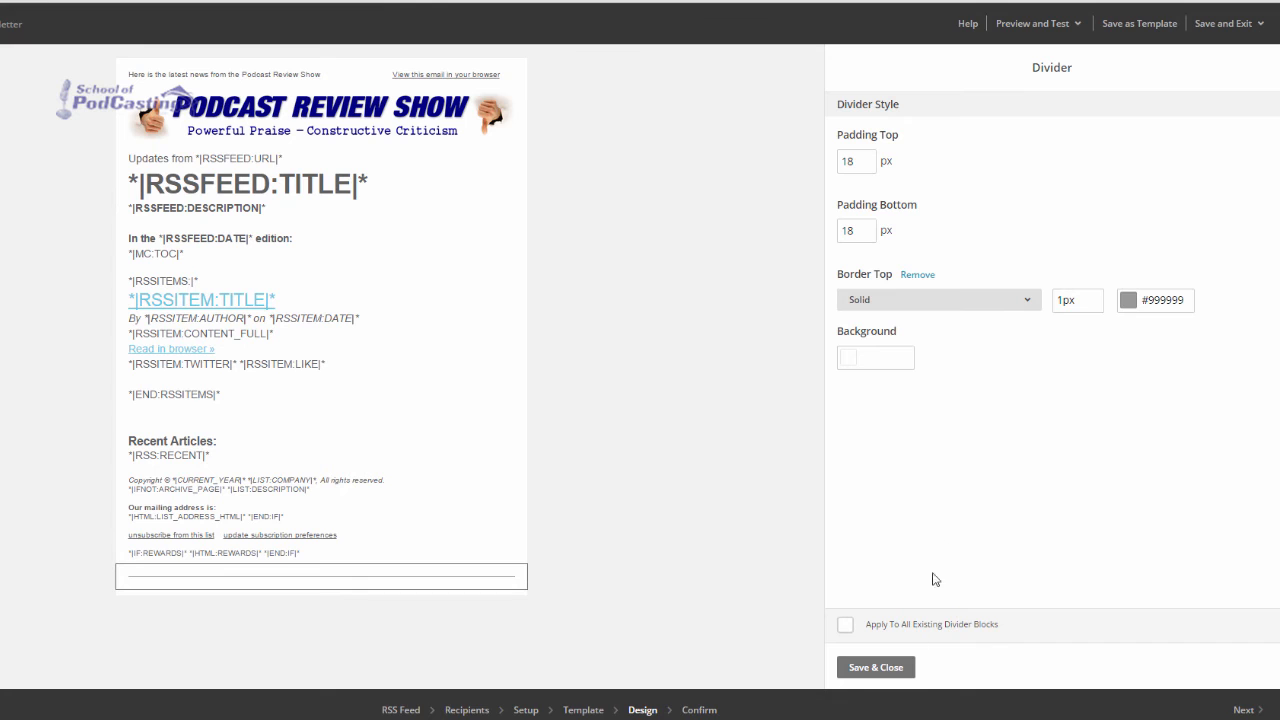
click(1128, 303)
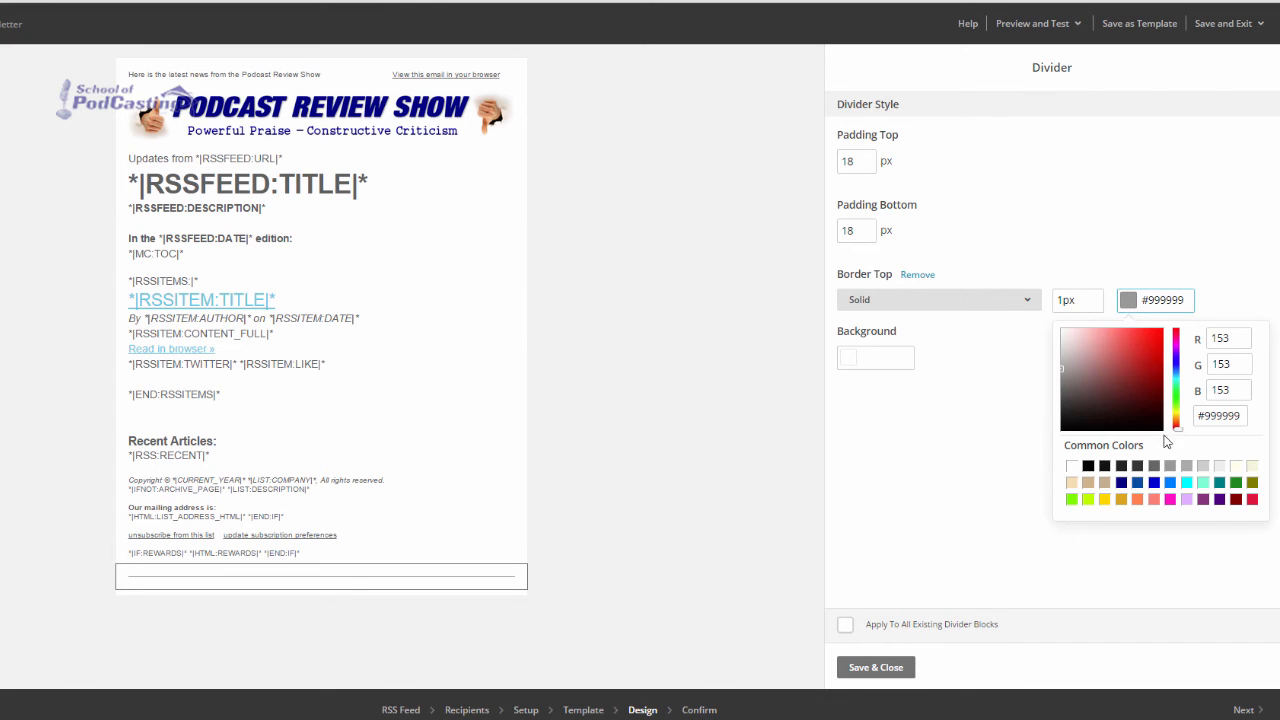
click(1122, 483)
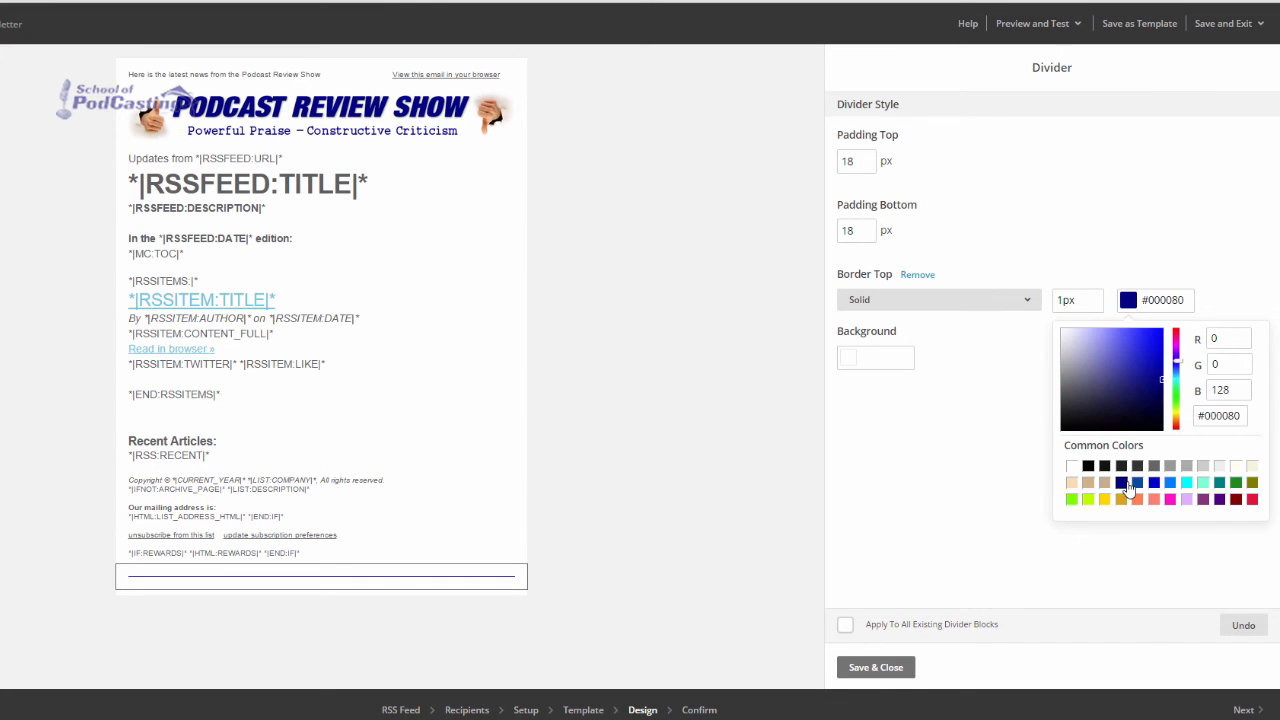
click(876, 667)
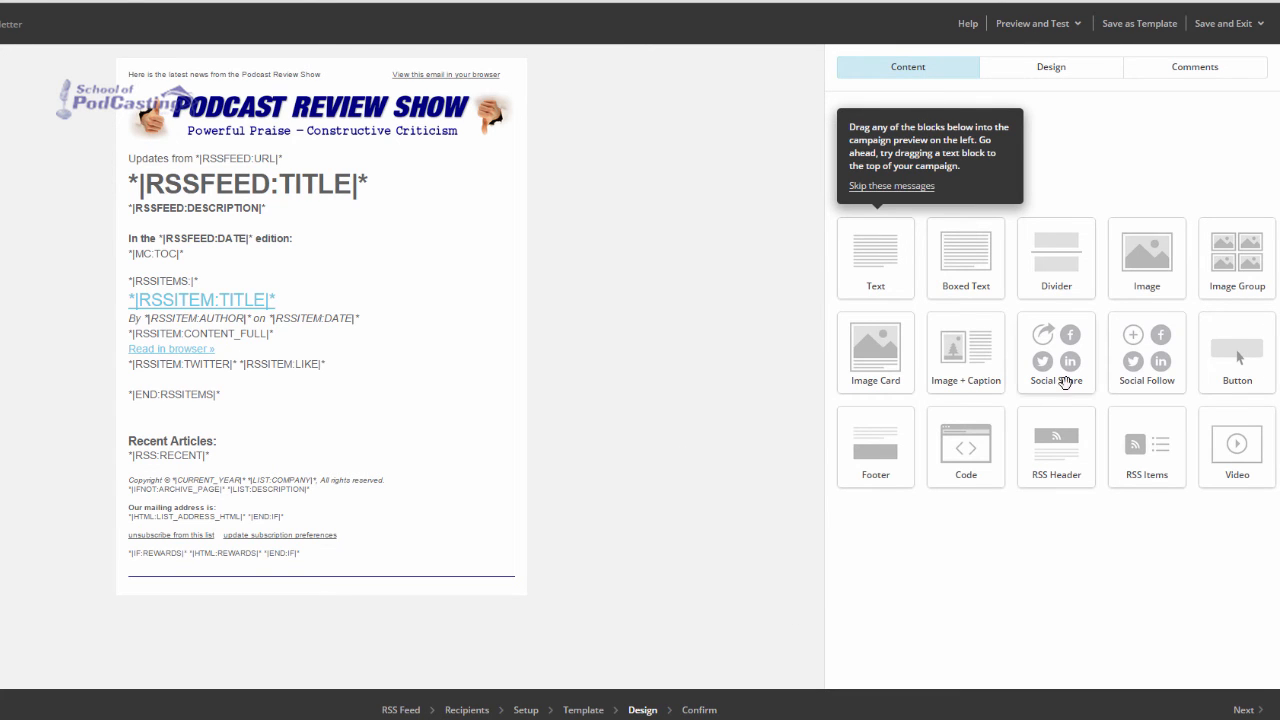
drag(1240, 365, 290, 600)
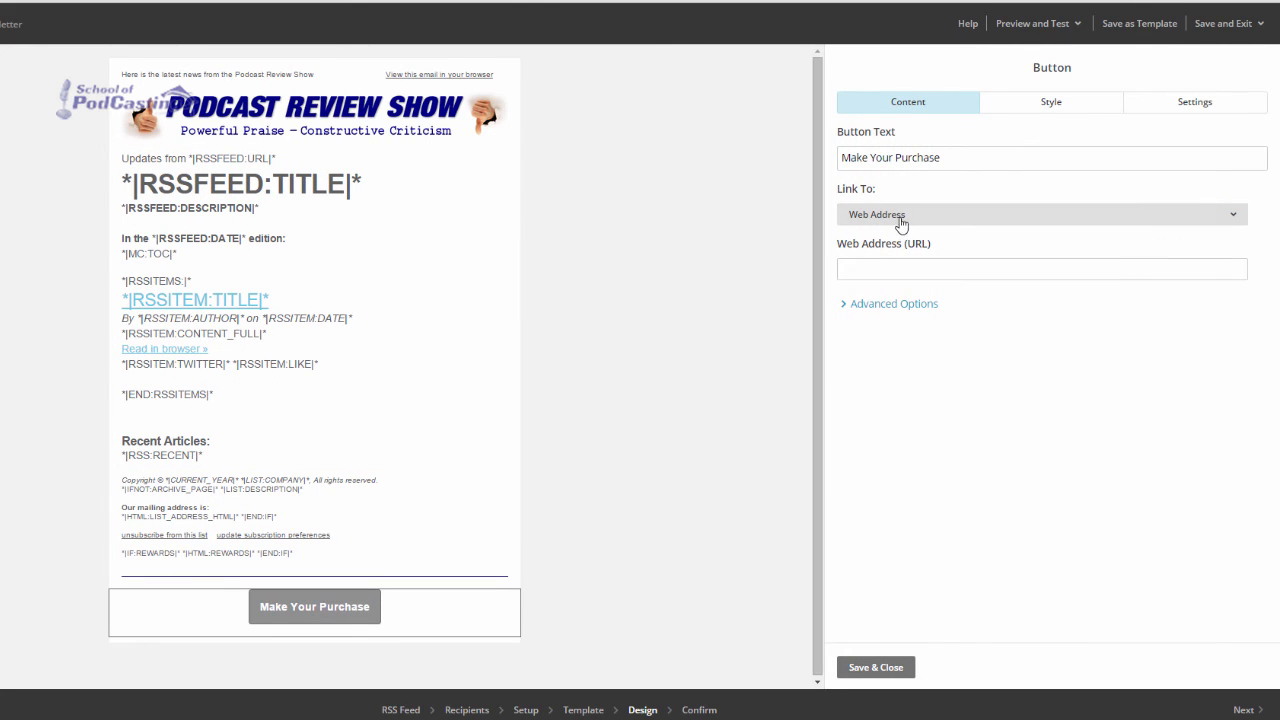
click(935, 165)
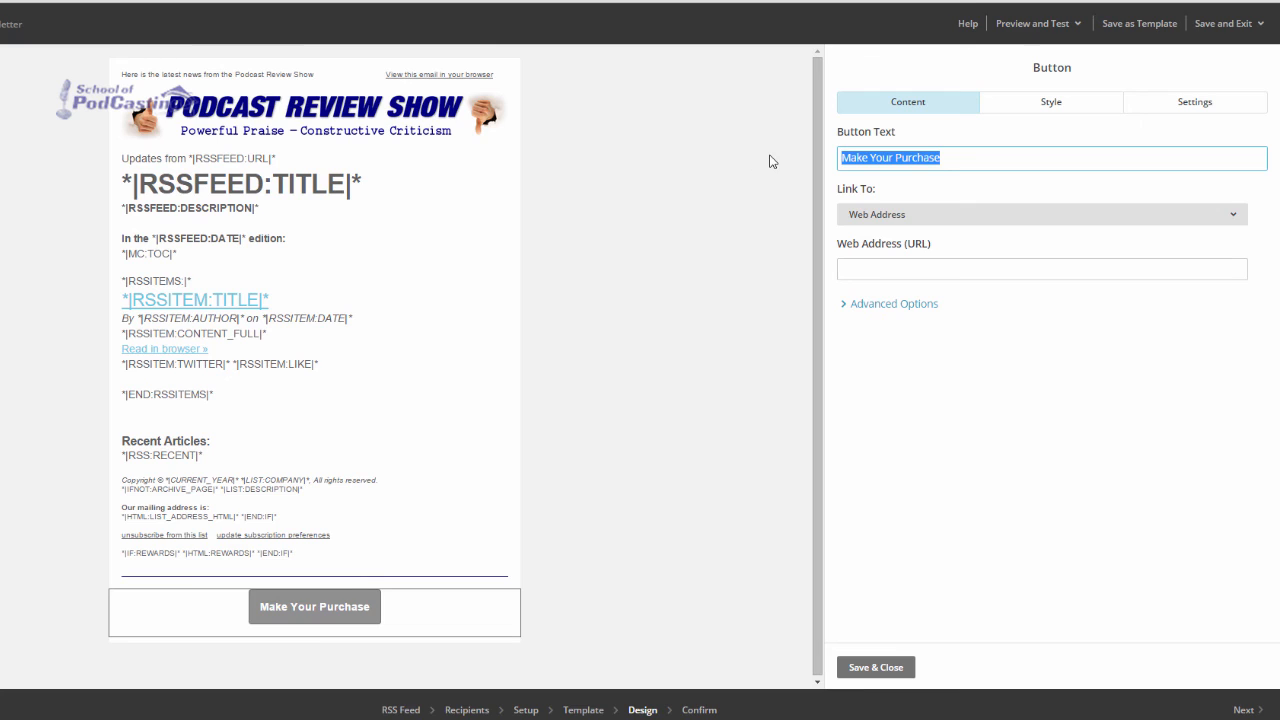
text(Get Reviewed)
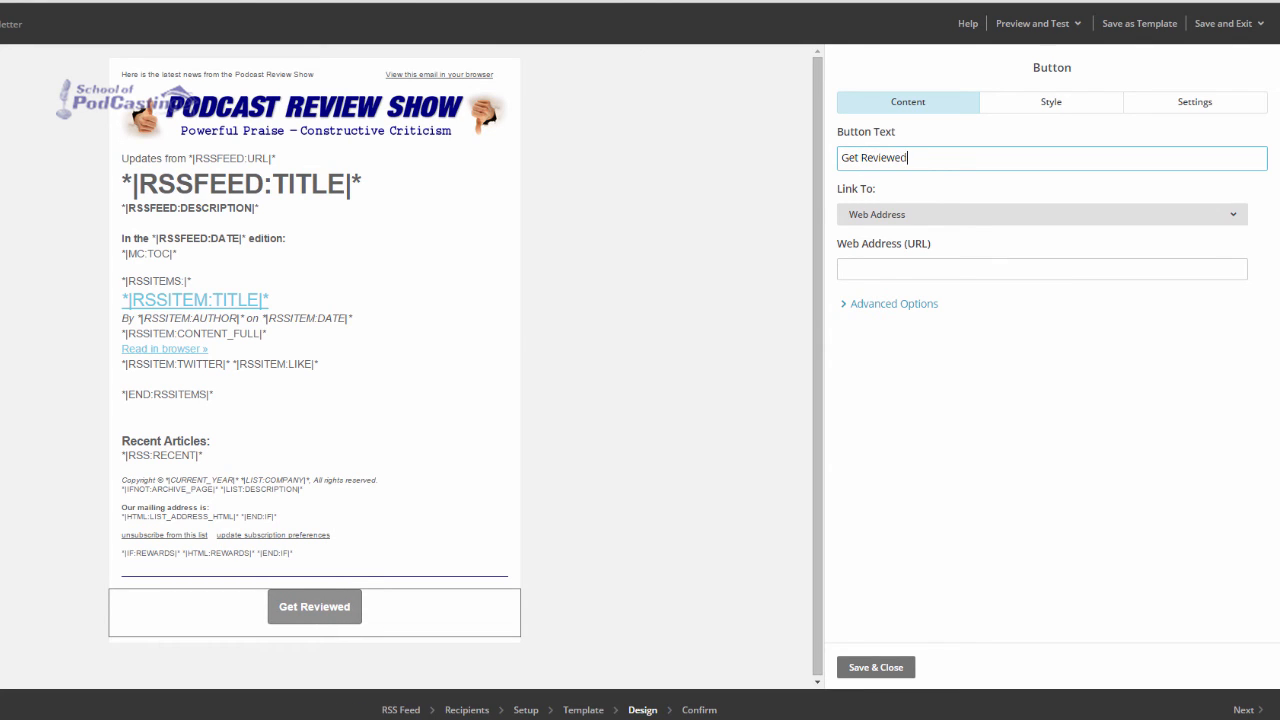
key(Tab)
click(907, 271)
key(ctrl+v)
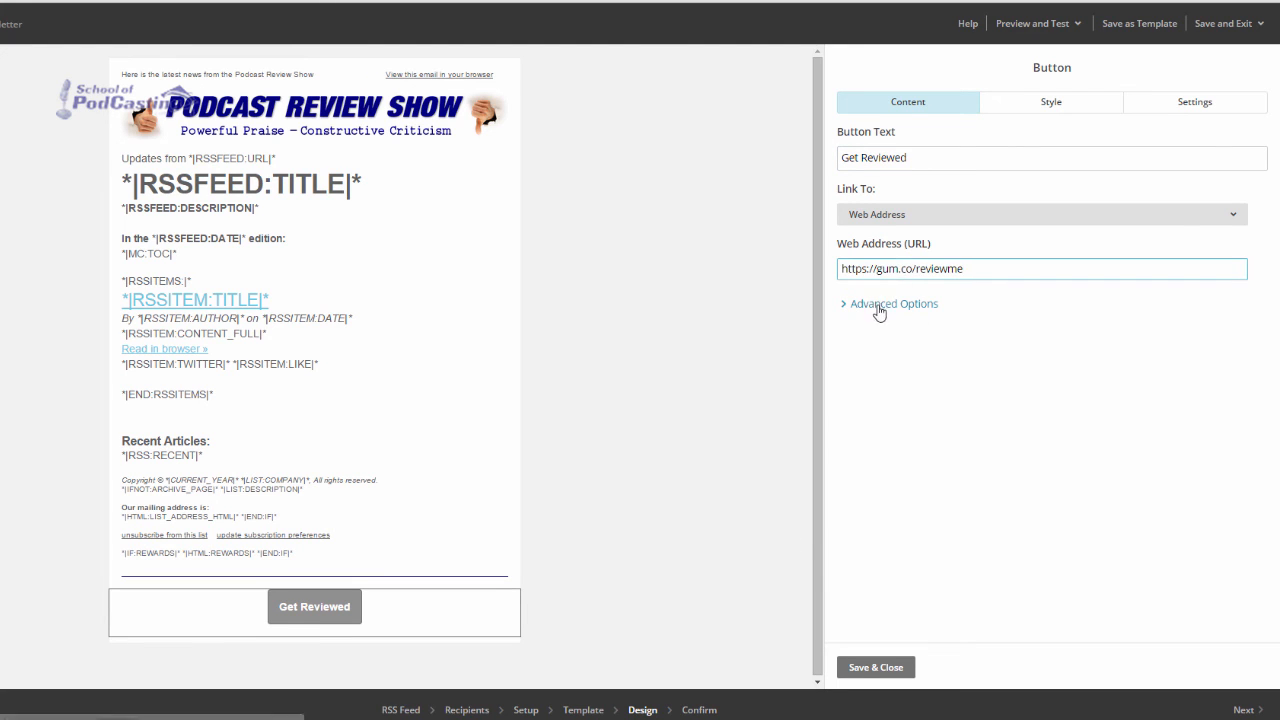
Step: Style the "Get Reviewed" button with a navy #000080 background and a black #000000 border
click(1051, 104)
click(1118, 199)
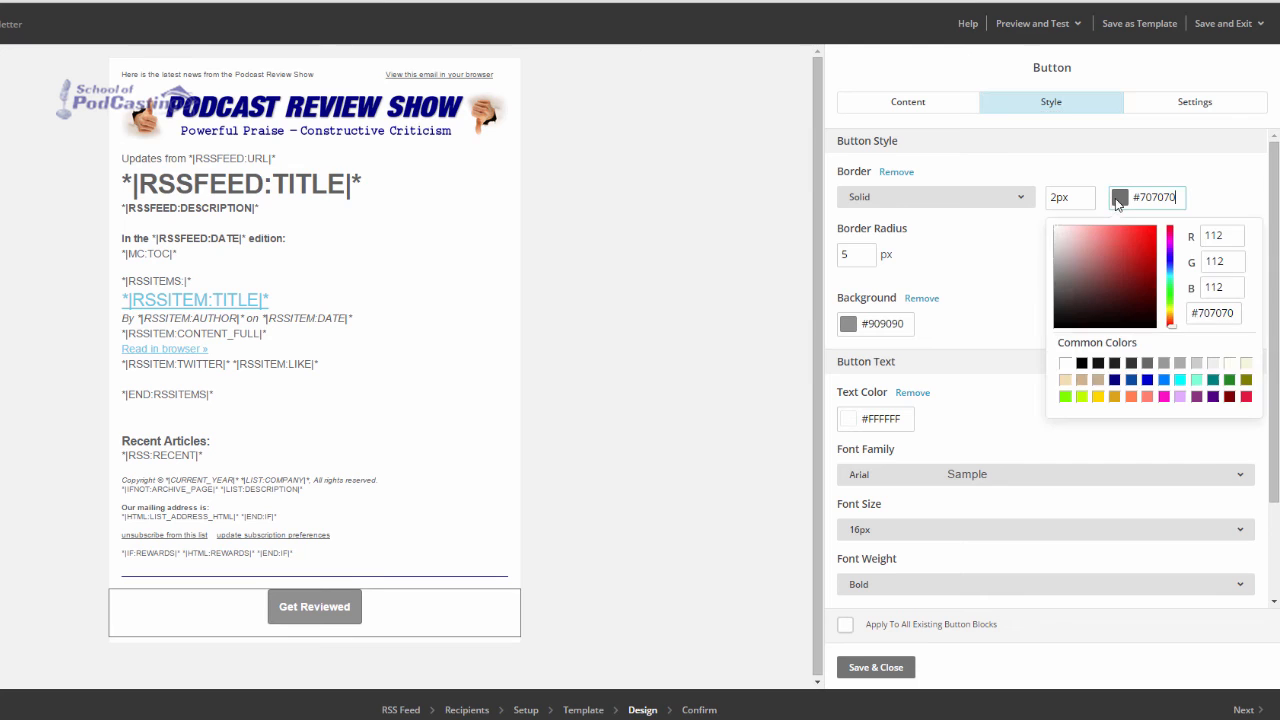
click(1114, 380)
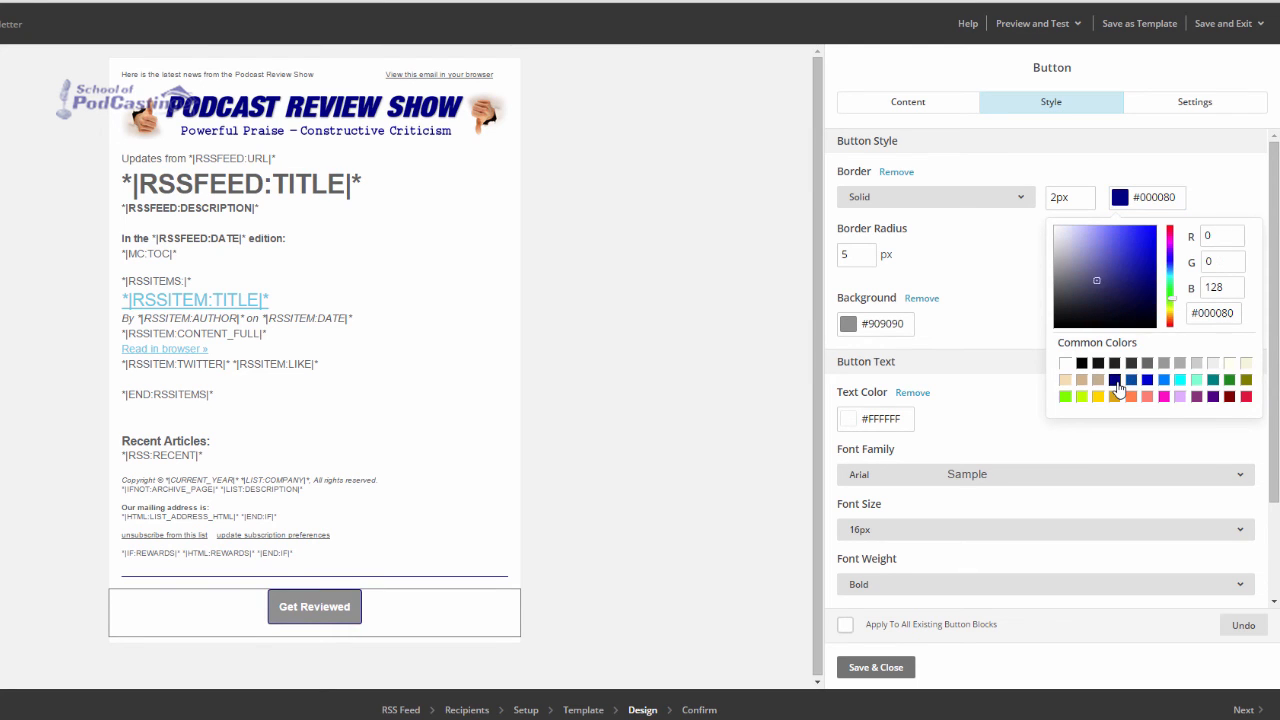
click(1018, 297)
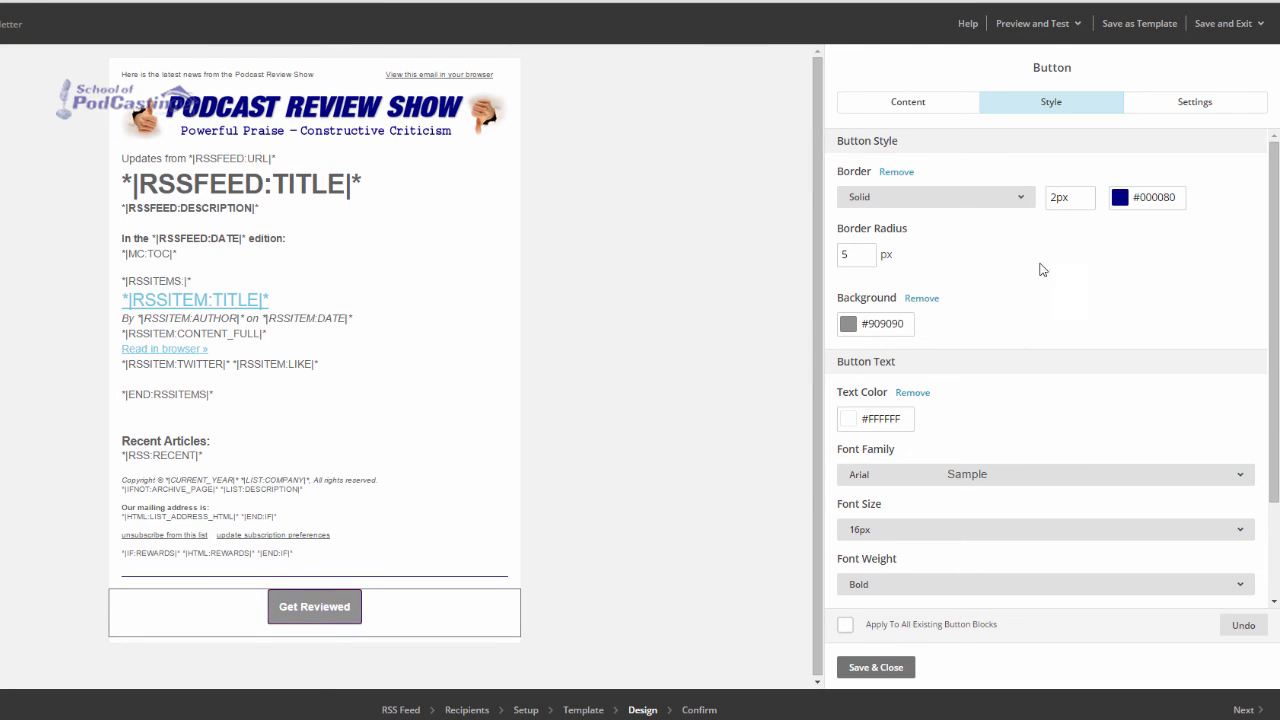
click(850, 324)
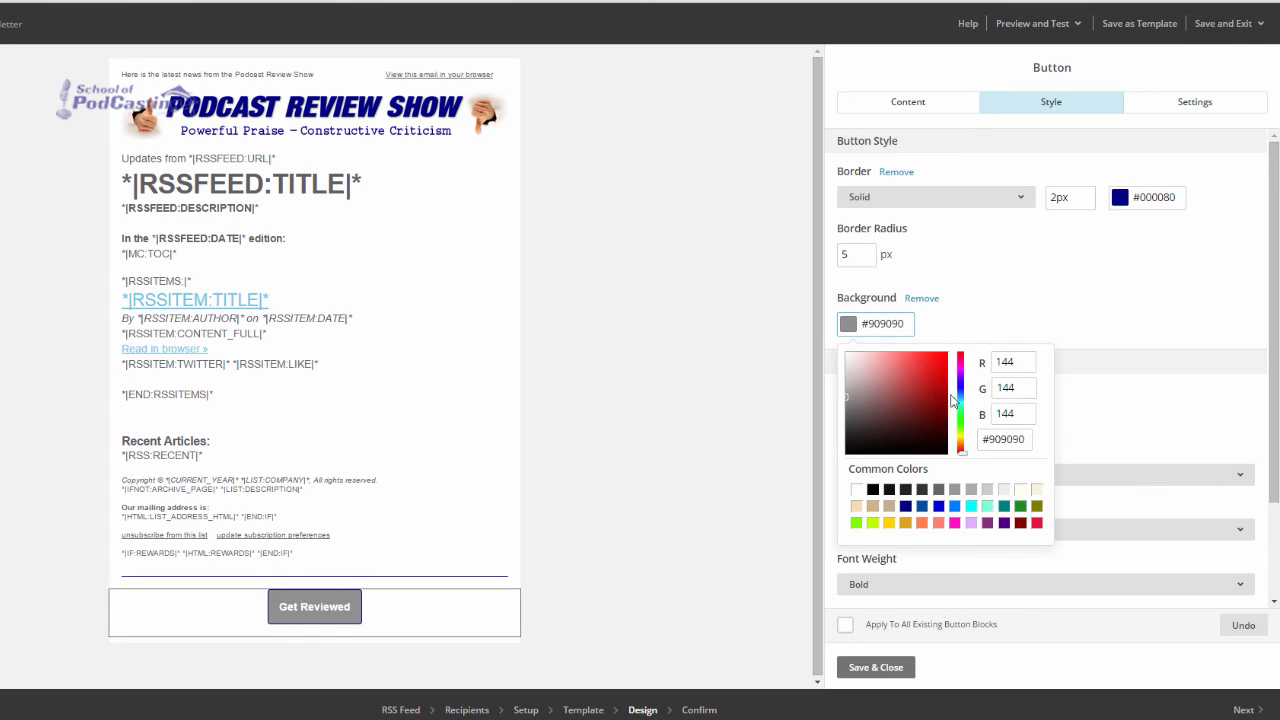
click(905, 506)
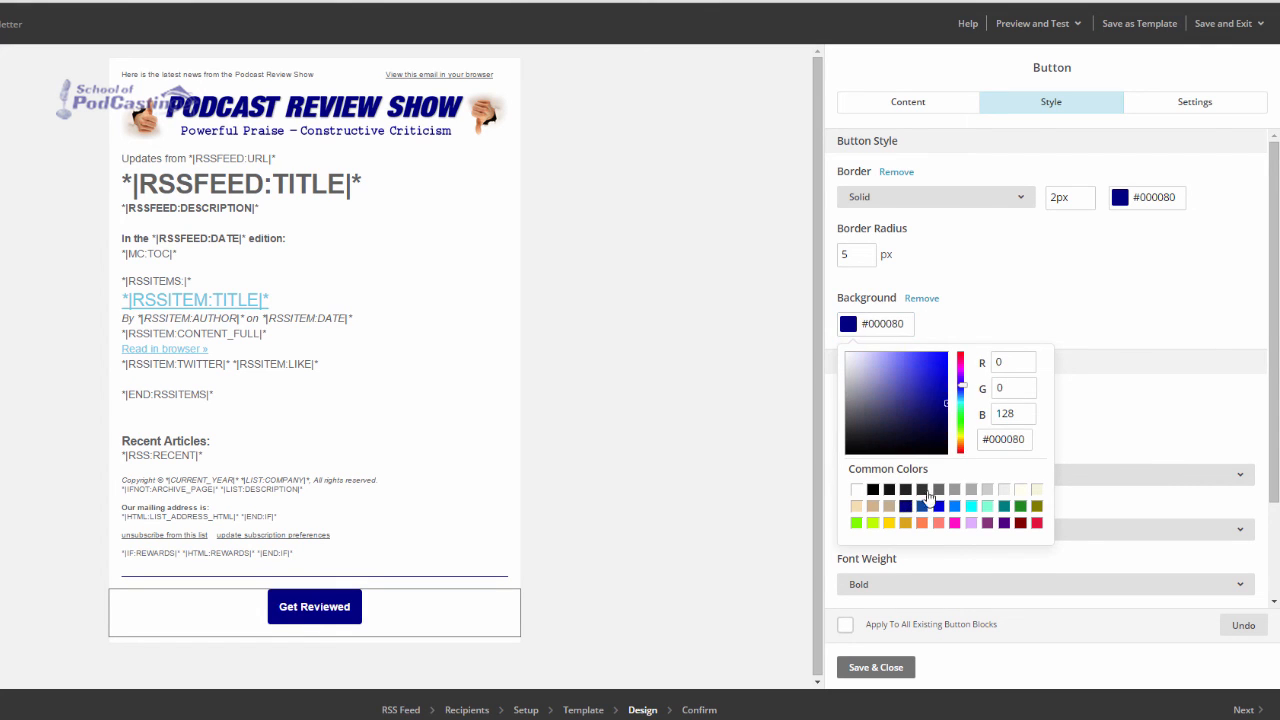
click(1052, 274)
click(1119, 199)
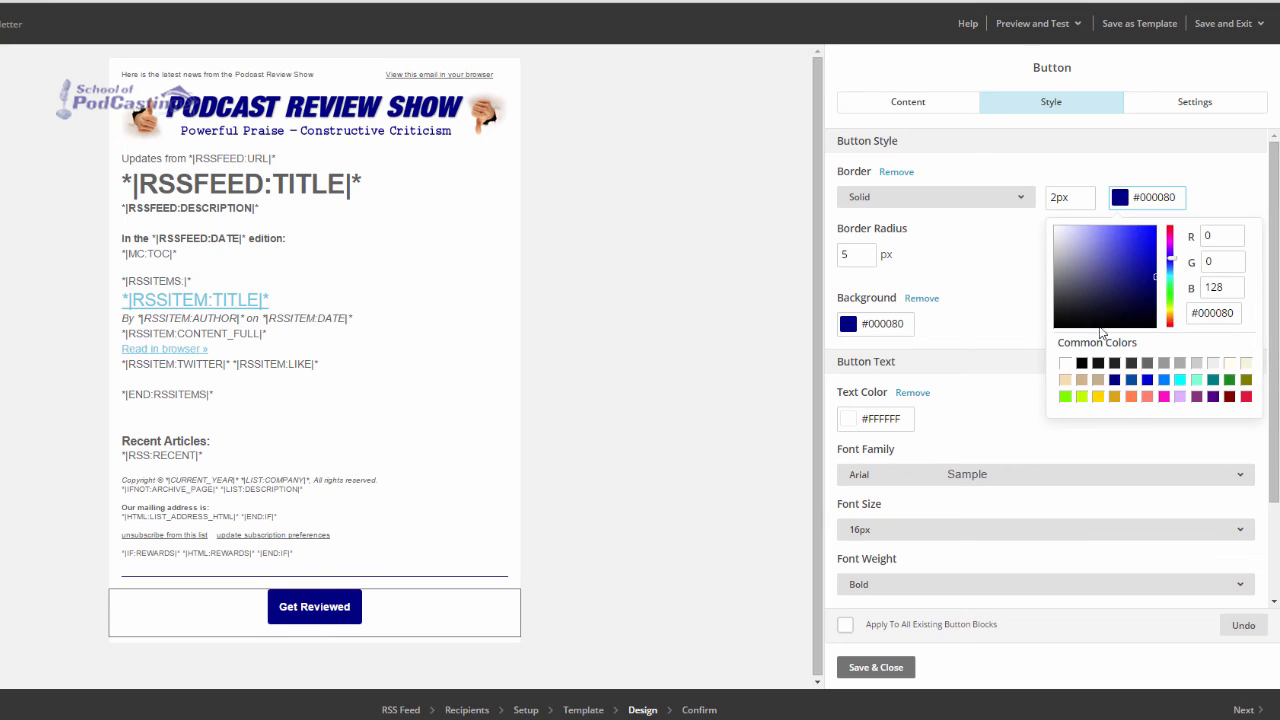
click(1081, 363)
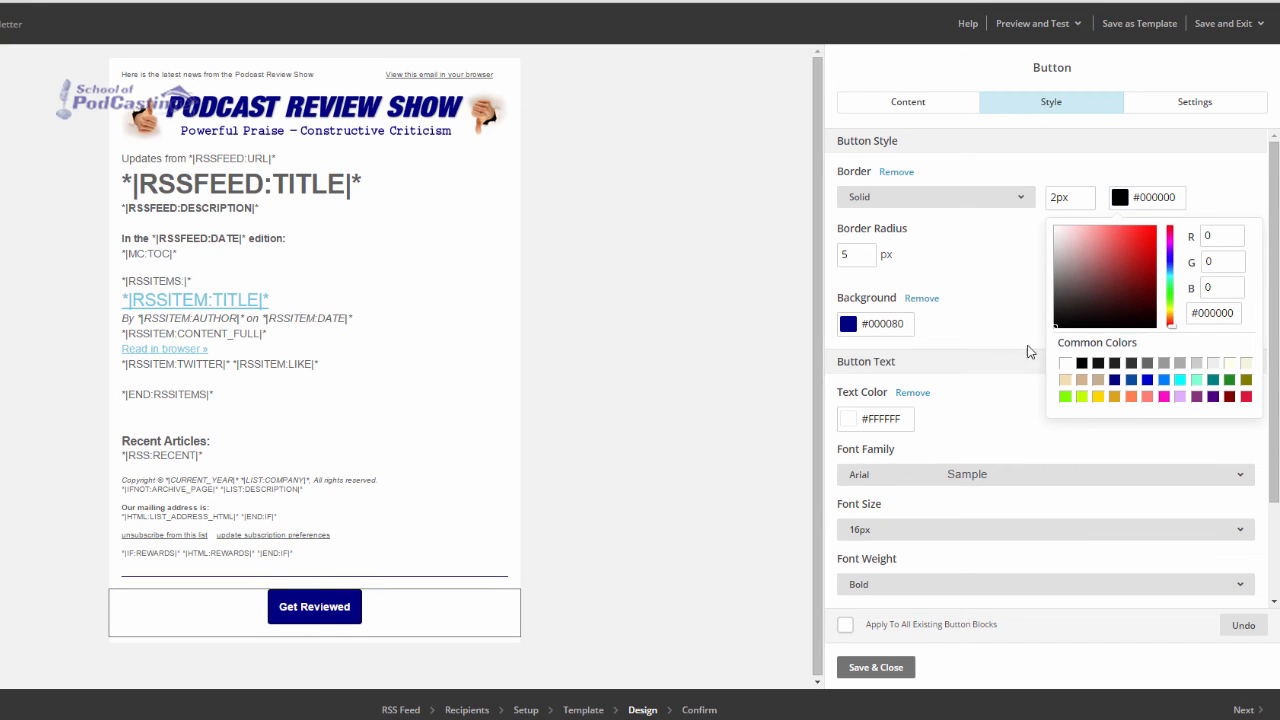
Step: Align the "Get Reviewed" button to the left of its block and save the button
click(1150, 102)
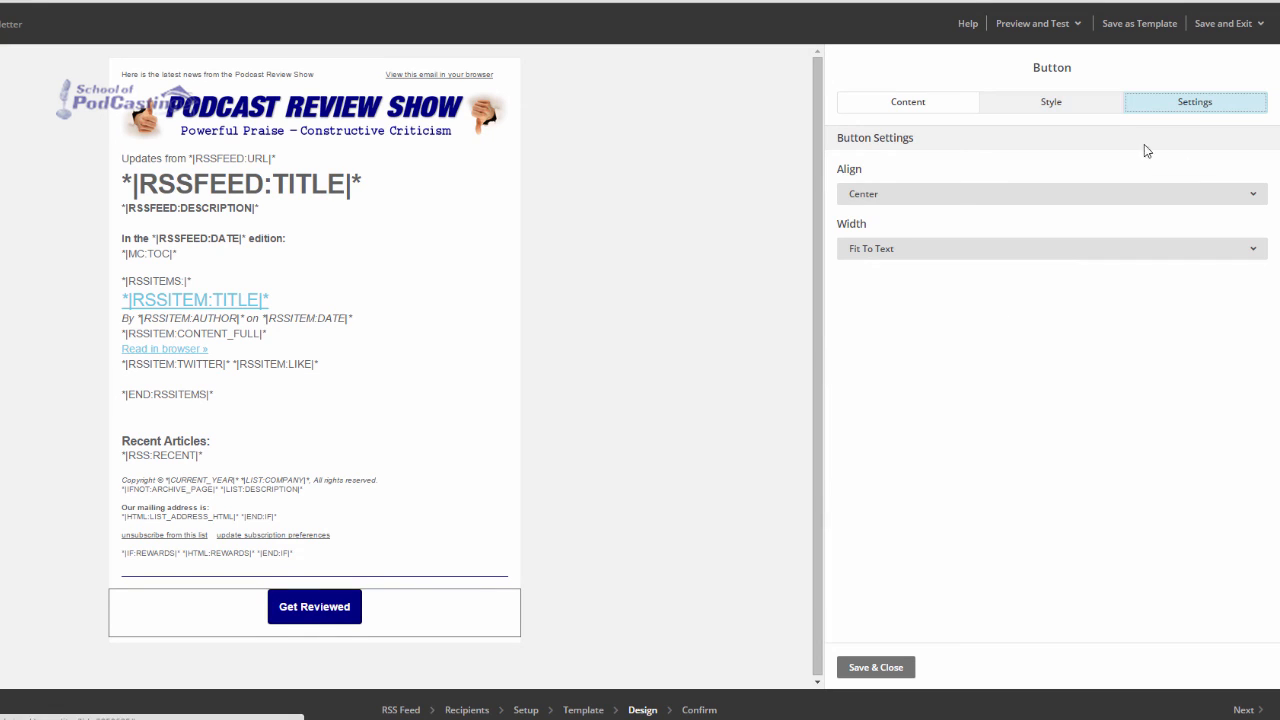
click(1255, 197)
click(1206, 226)
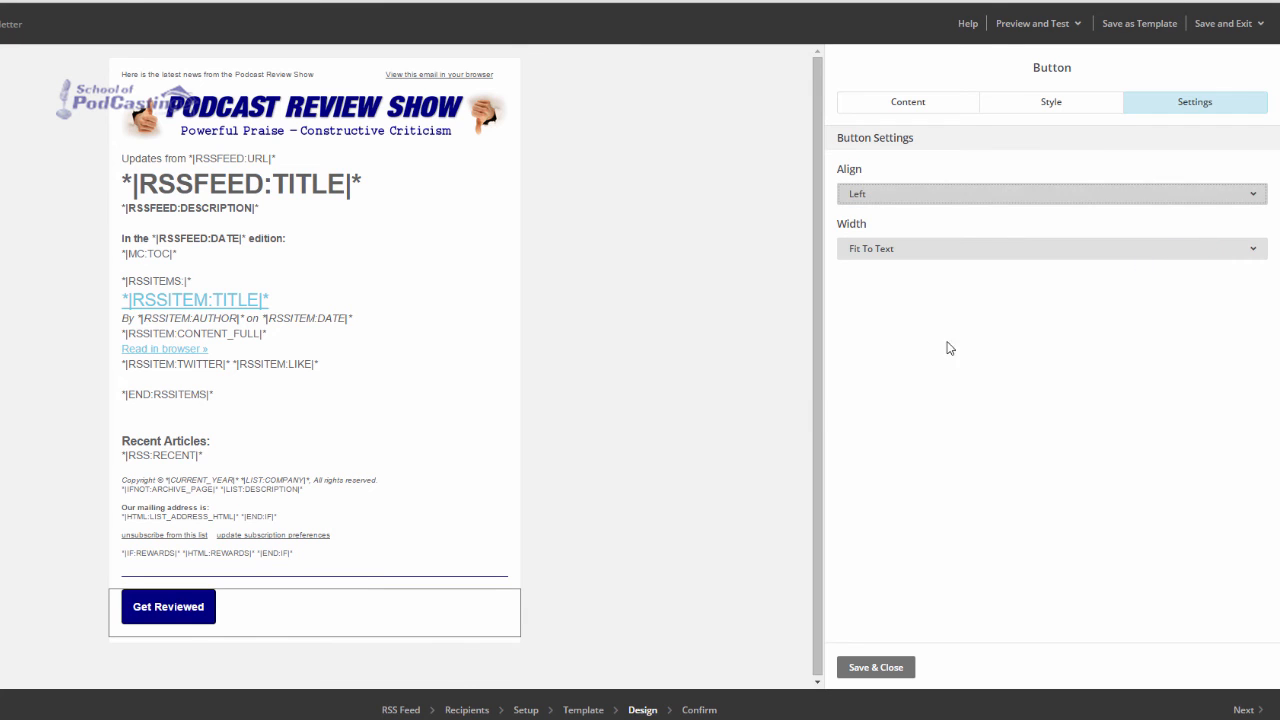
click(873, 665)
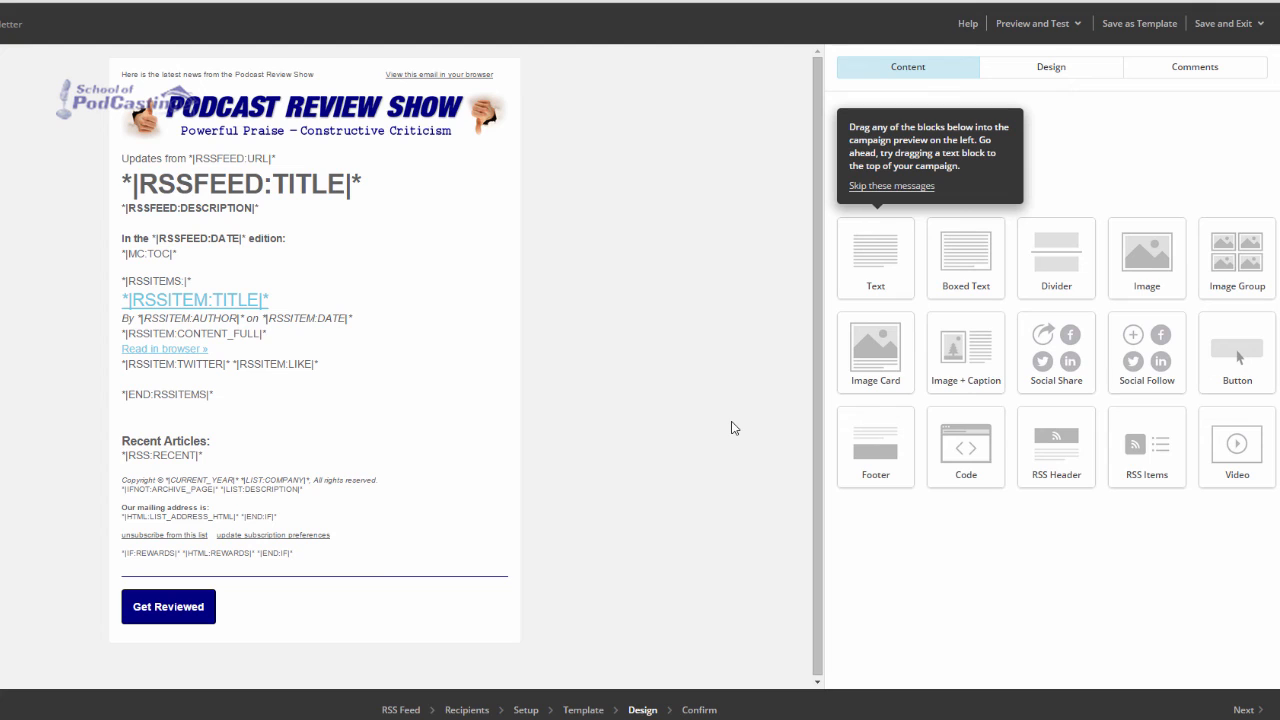
Step: Finish the email design, review the campaign summary, and start the RSS campaign
click(1240, 716)
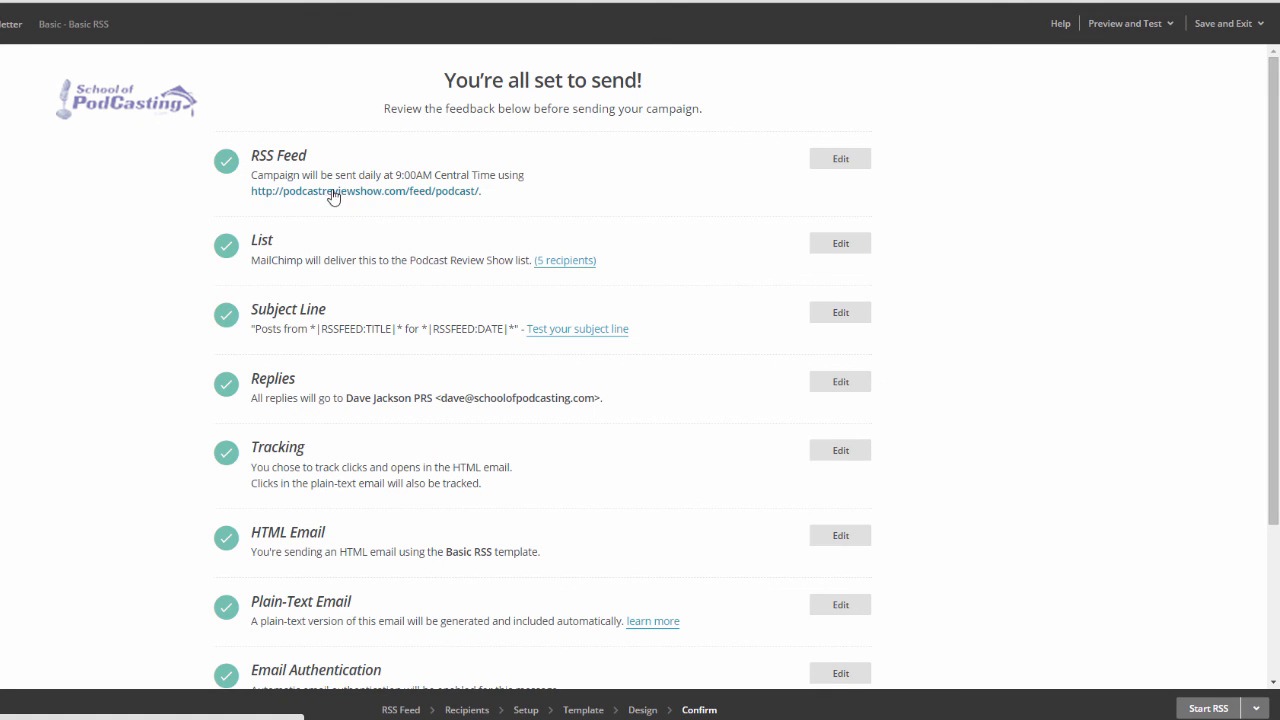
click(1195, 710)
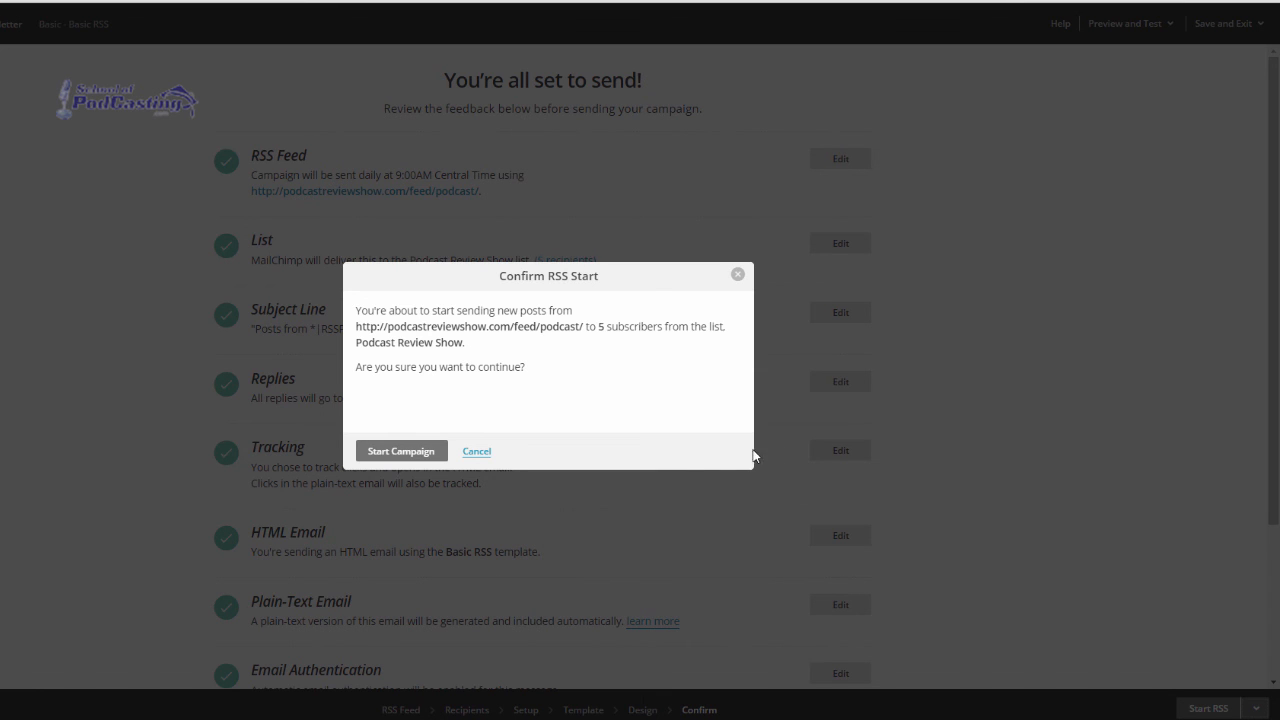
click(412, 451)
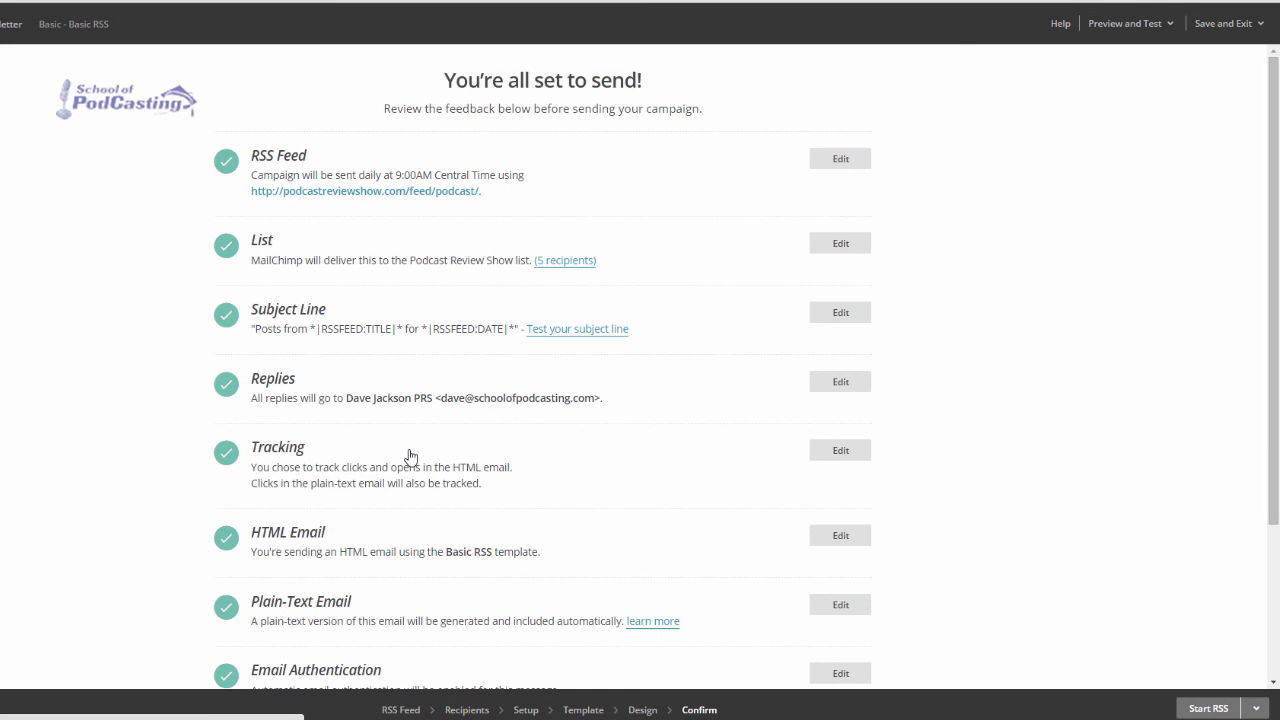